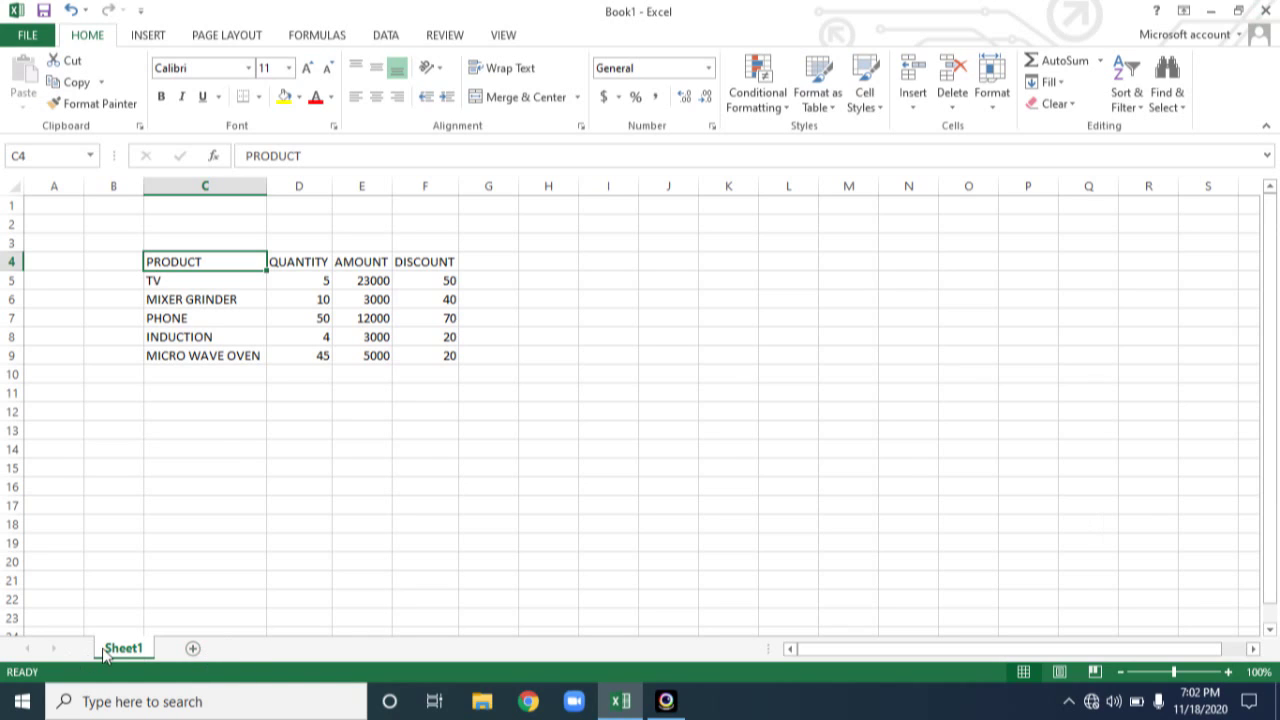
- Add a new worksheet after Sheet1, and return to the product table on Sheet1
{"action": "left_click", "coordinate": [193, 650]}
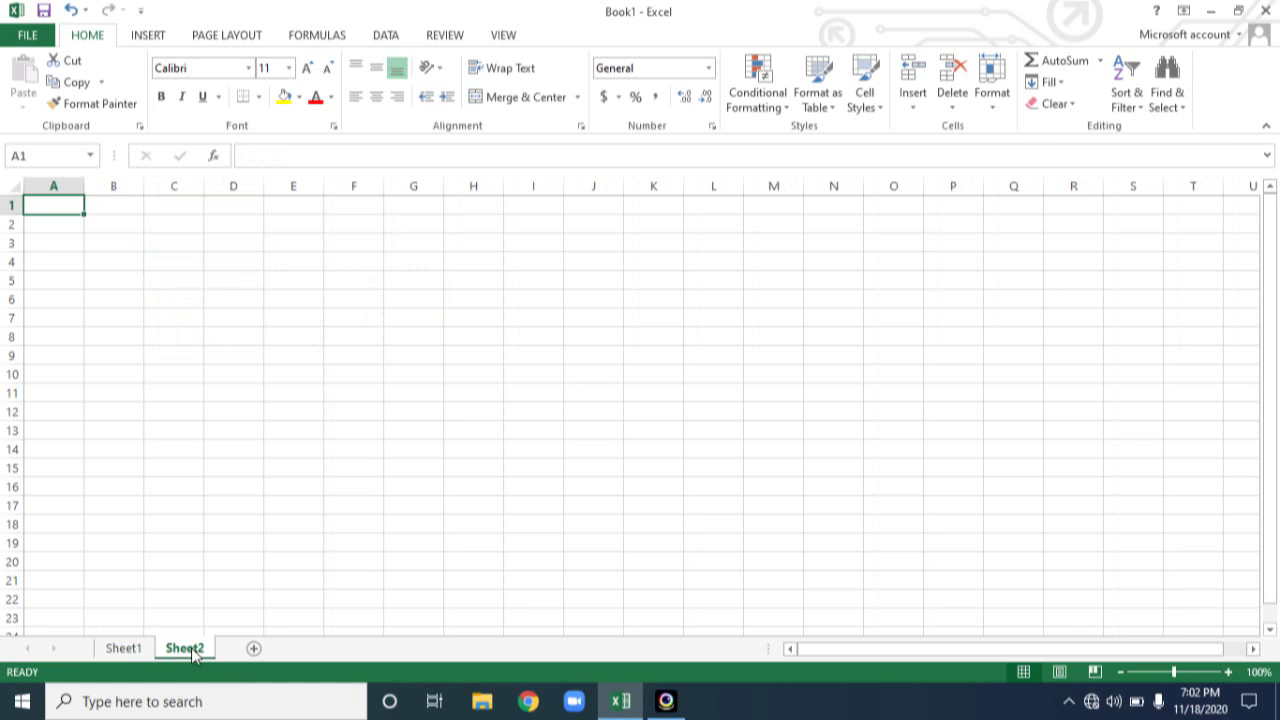
{"action": "left_click", "coordinate": [135, 650]}
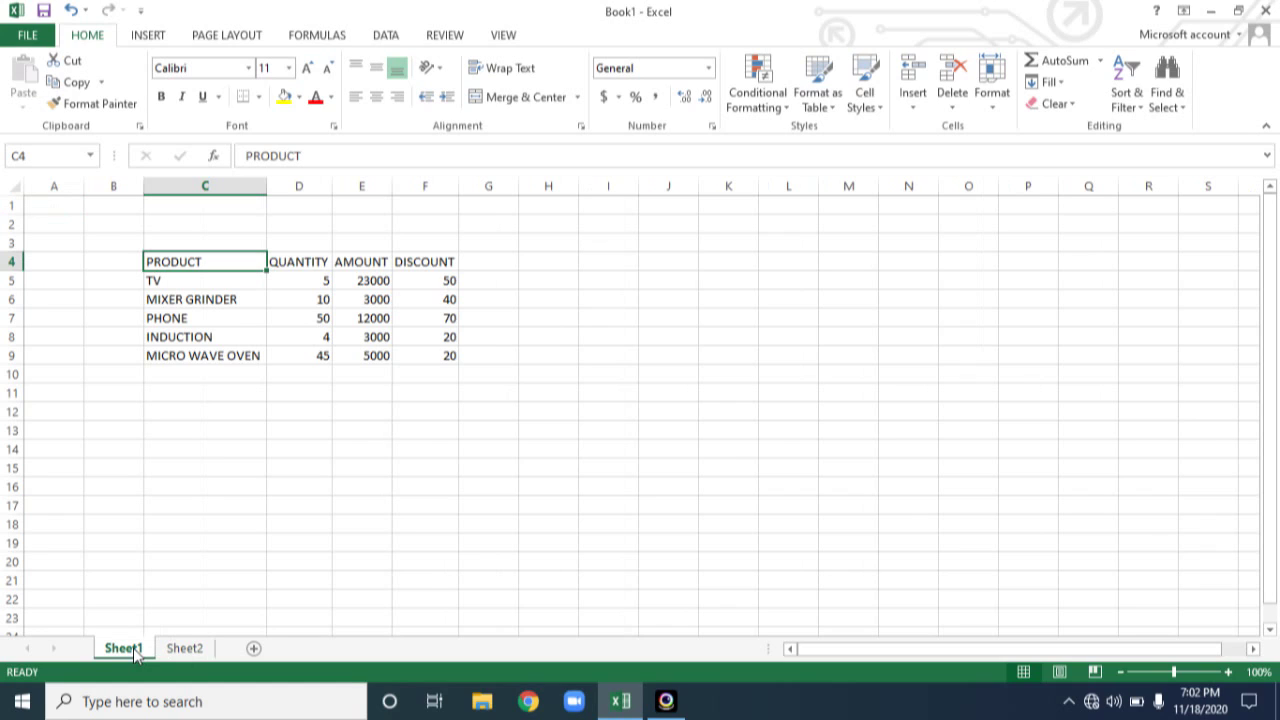
{"action": "left_click", "coordinate": [220, 284]}
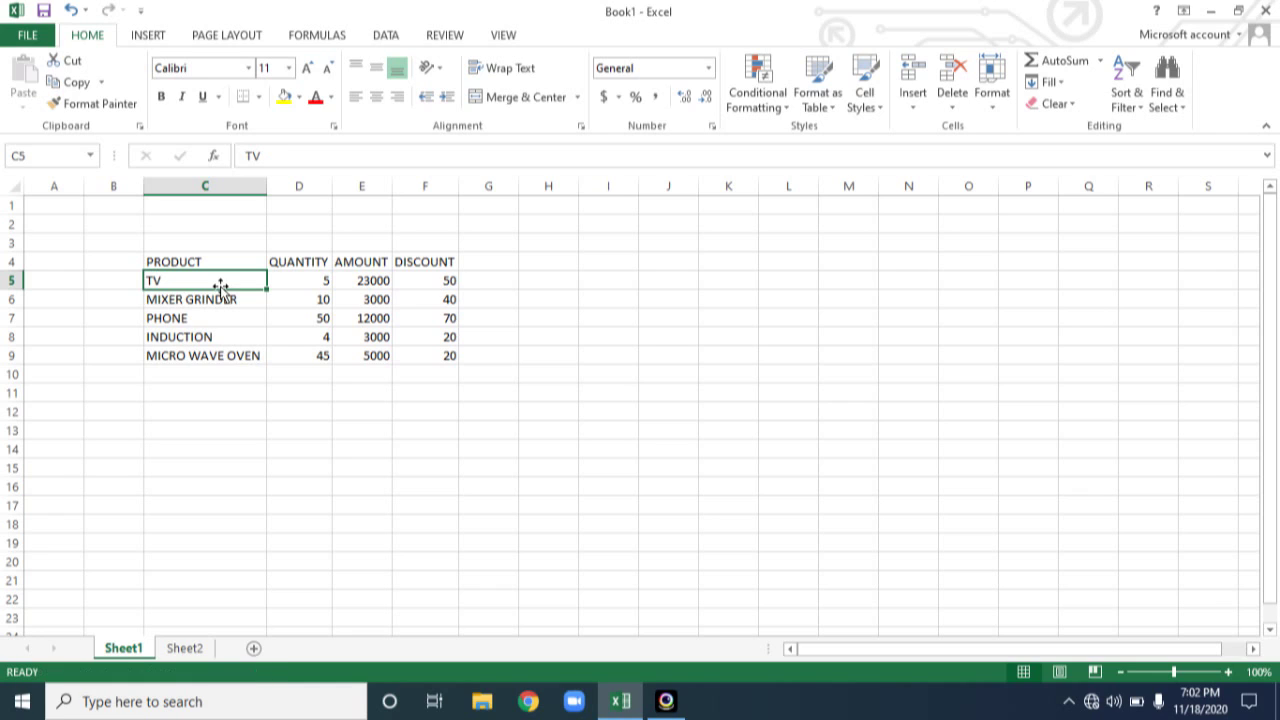
{"action": "left_click", "coordinate": [222, 300]}
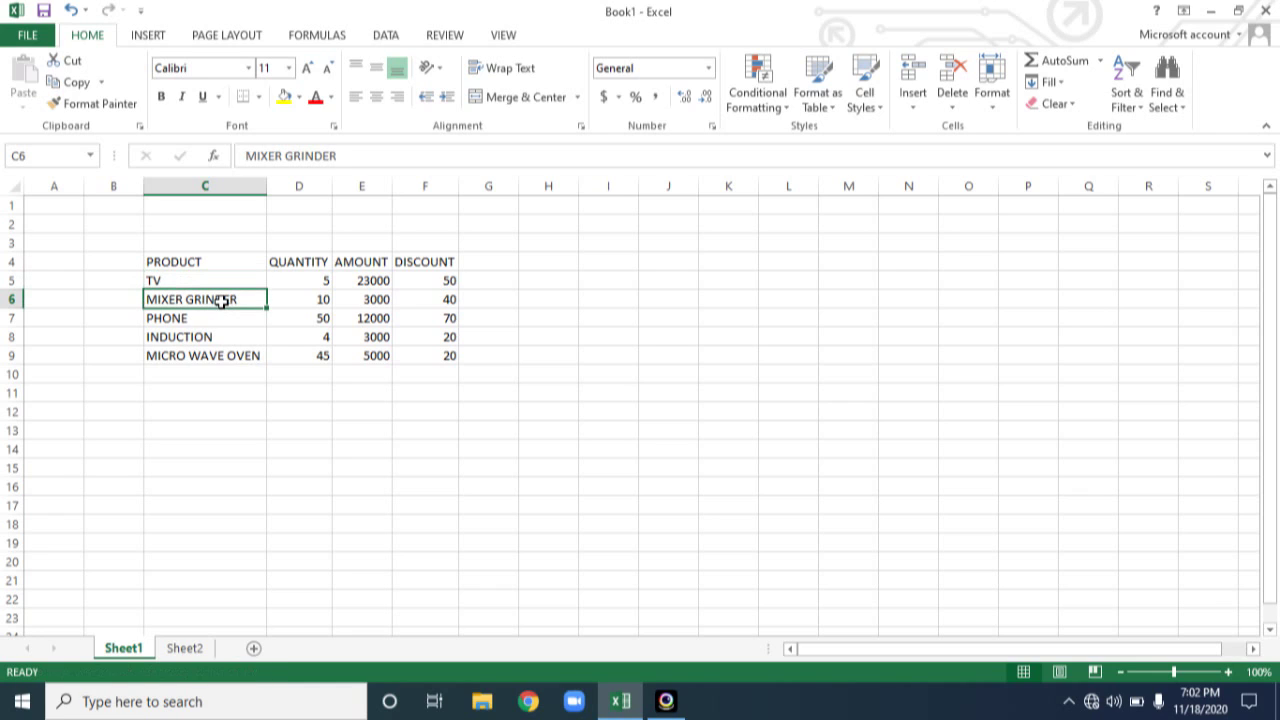
{"action": "double_click", "coordinate": [221, 302]}
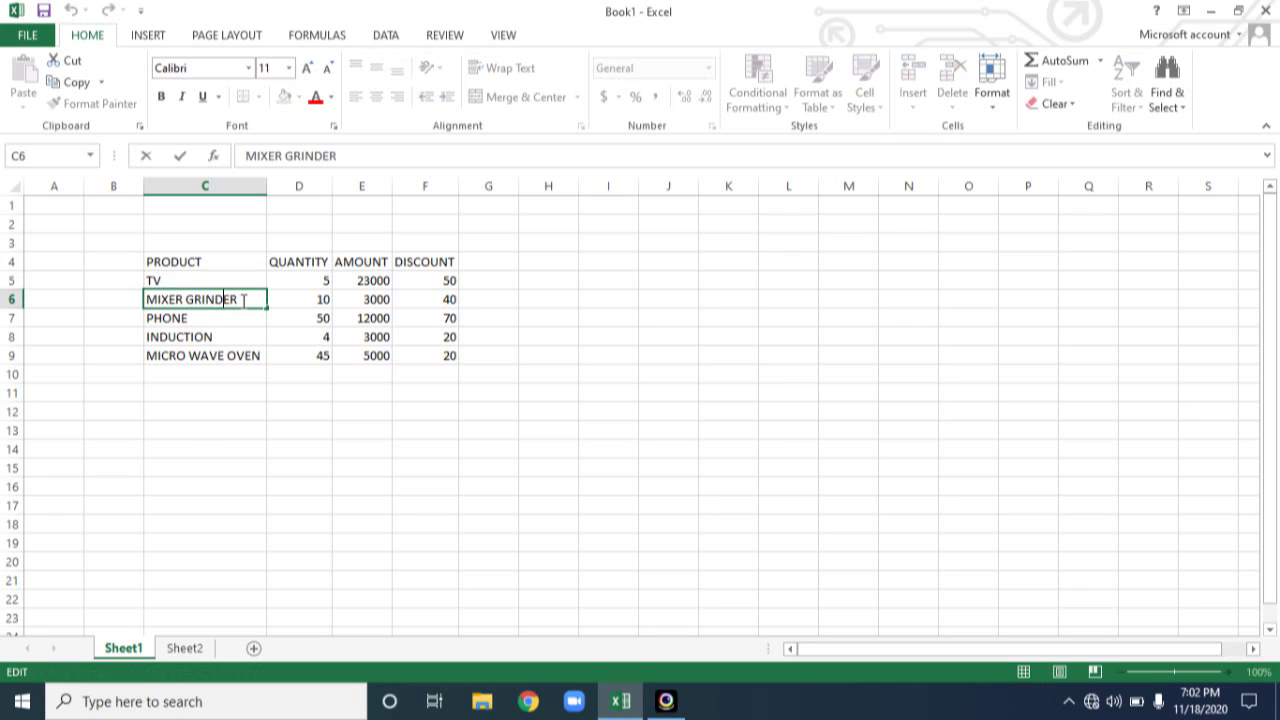
{"action": "left_click", "coordinate": [244, 300]}
{"action": "left_click", "coordinate": [224, 318]}
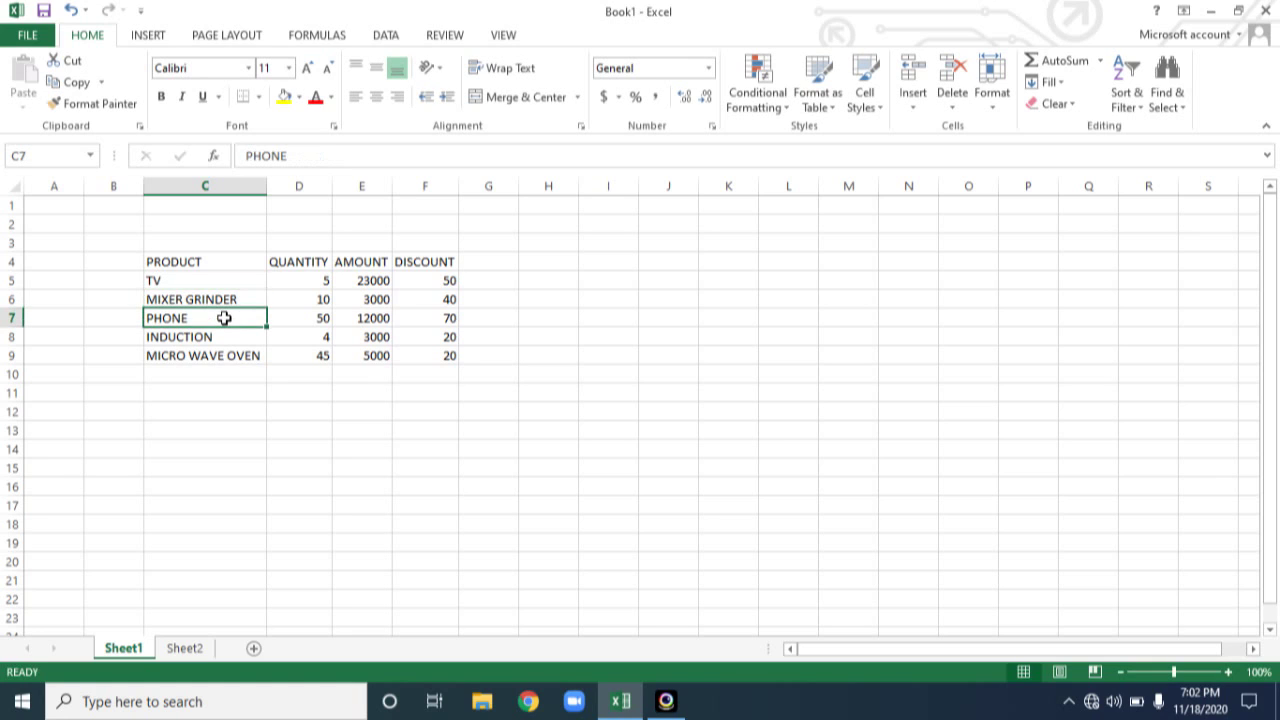
{"action": "left_click", "coordinate": [226, 300]}
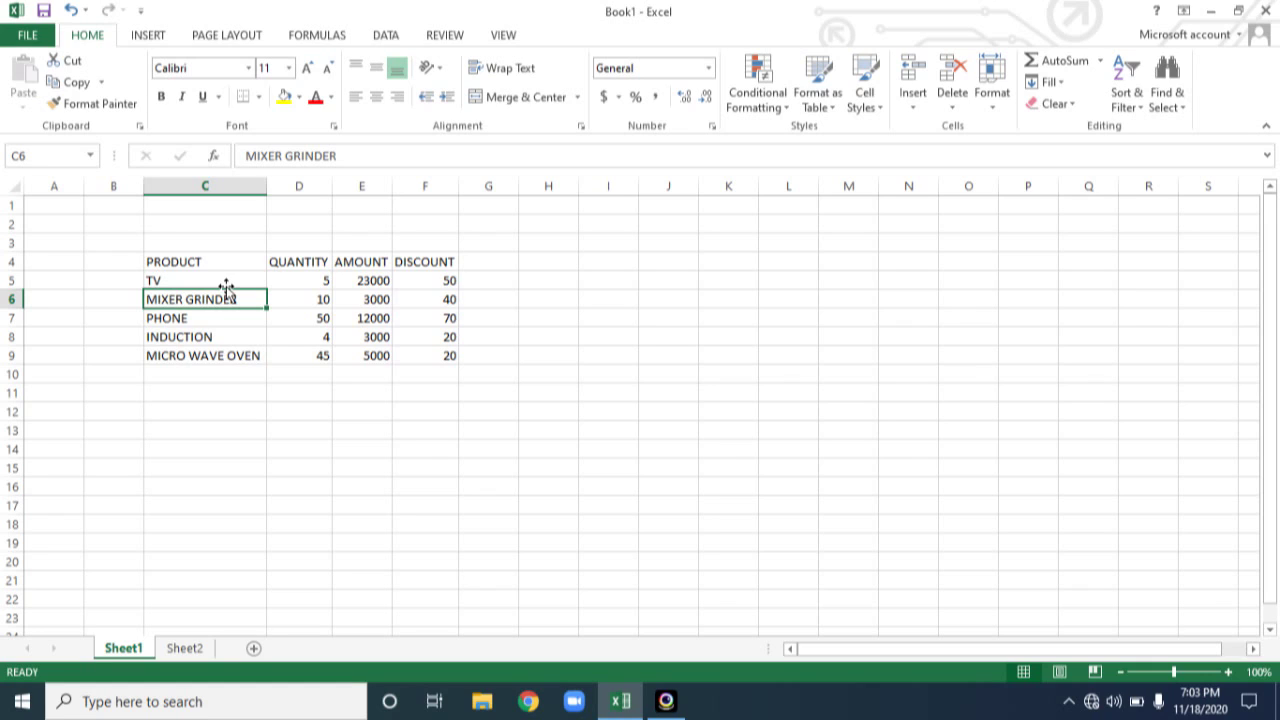
{"action": "left_click", "coordinate": [232, 318]}
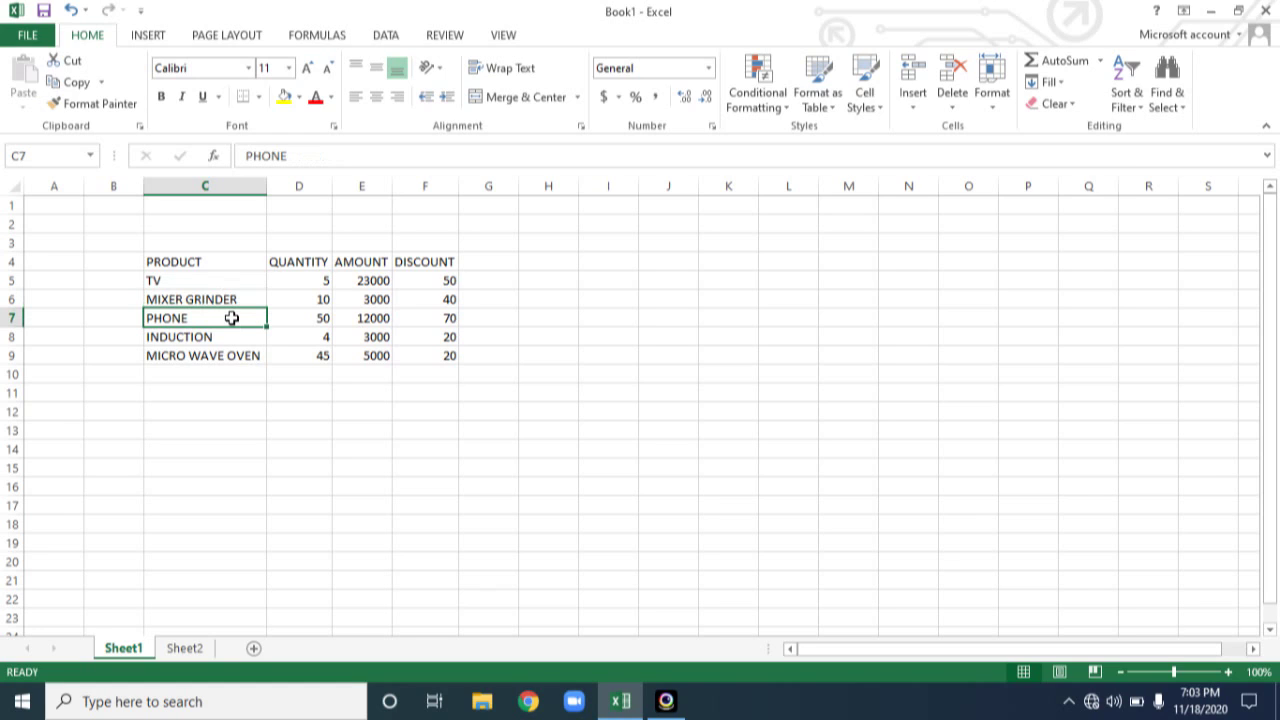
{"action": "left_click", "coordinate": [223, 284]}
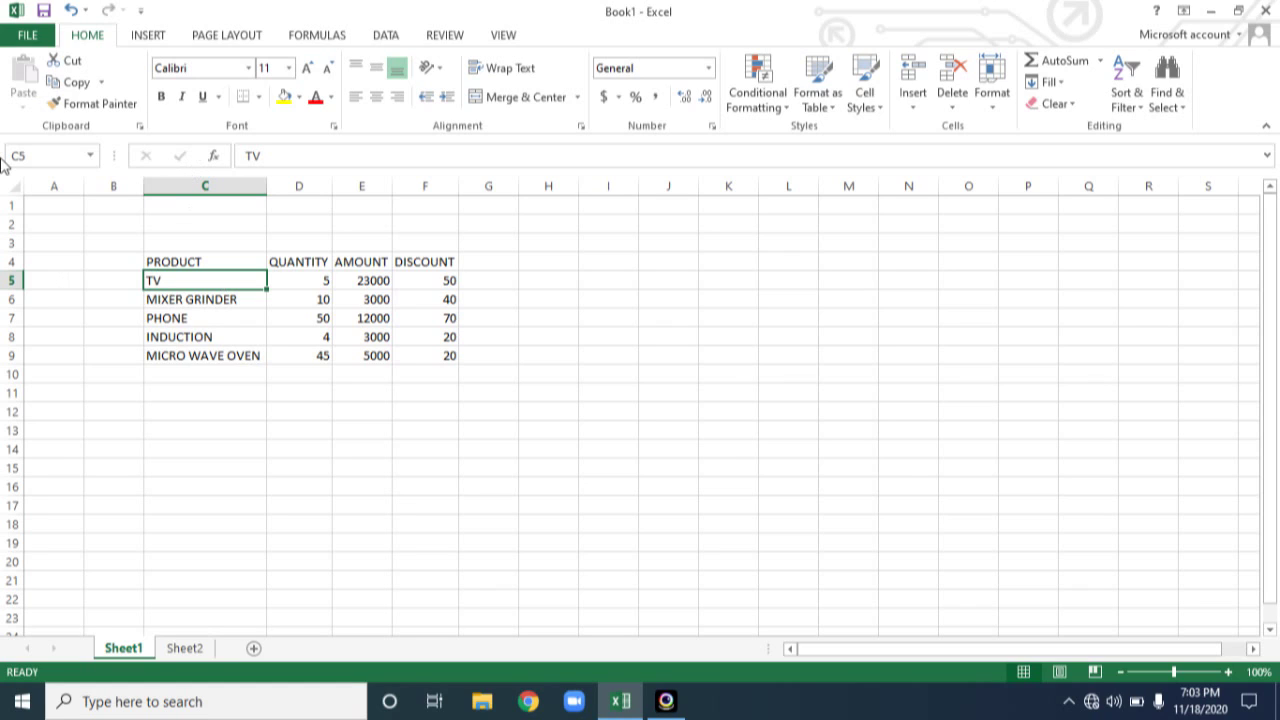
{"action": "left_click", "coordinate": [45, 155]}
{"action": "left_click", "coordinate": [211, 280]}
{"action": "double_click", "coordinate": [211, 280]}
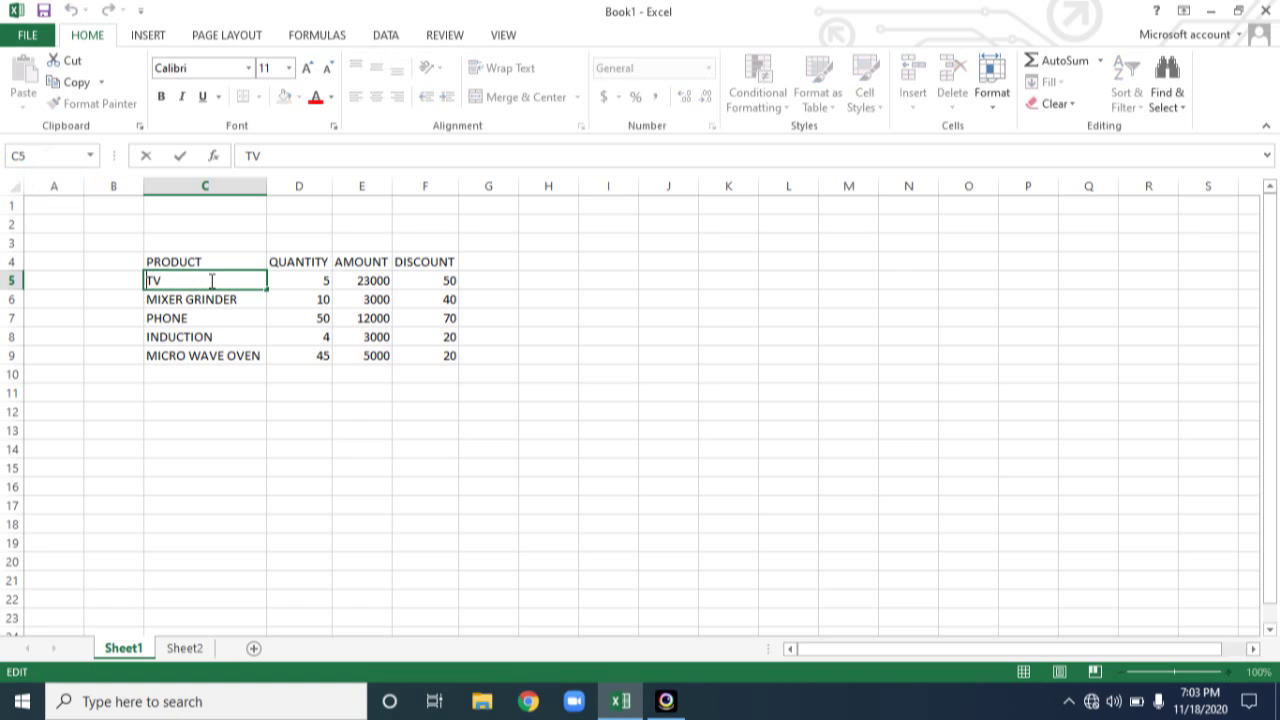
{"action": "left_click", "coordinate": [214, 297]}
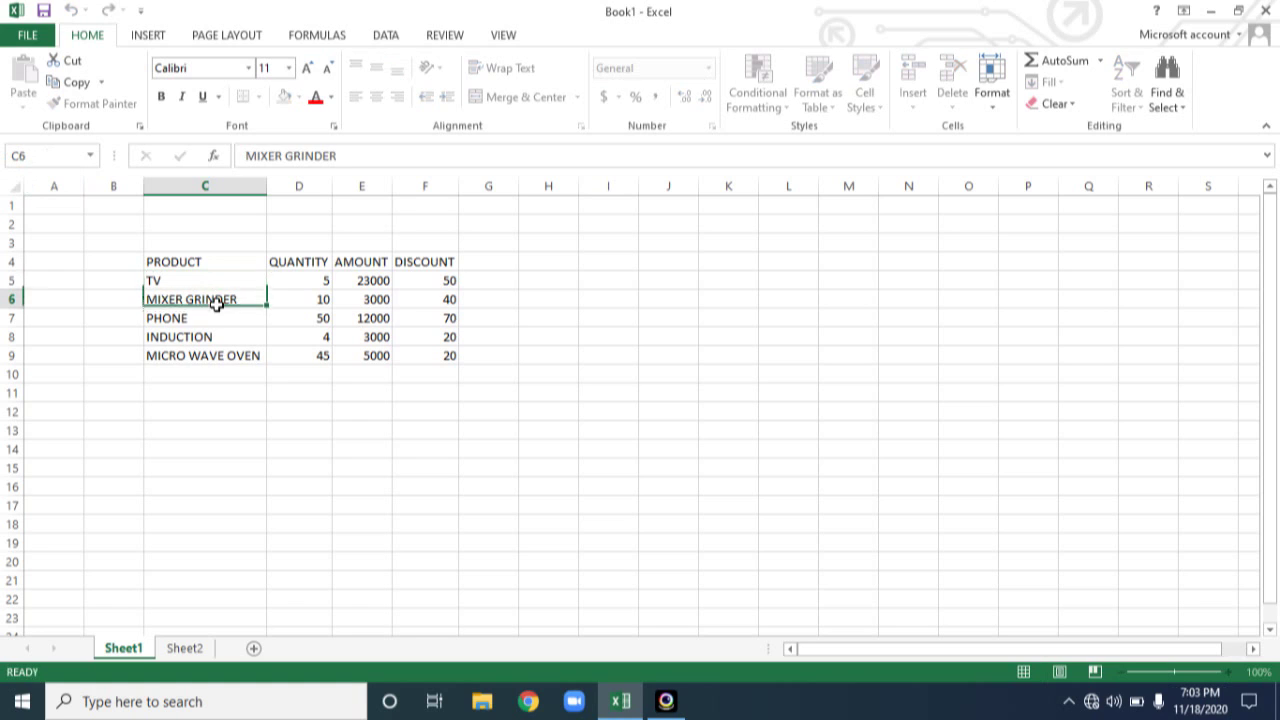
- Edit the TV entry in cell C5 so it reads SMART TV, keeping the existing text
{"action": "left_click", "coordinate": [215, 282]}
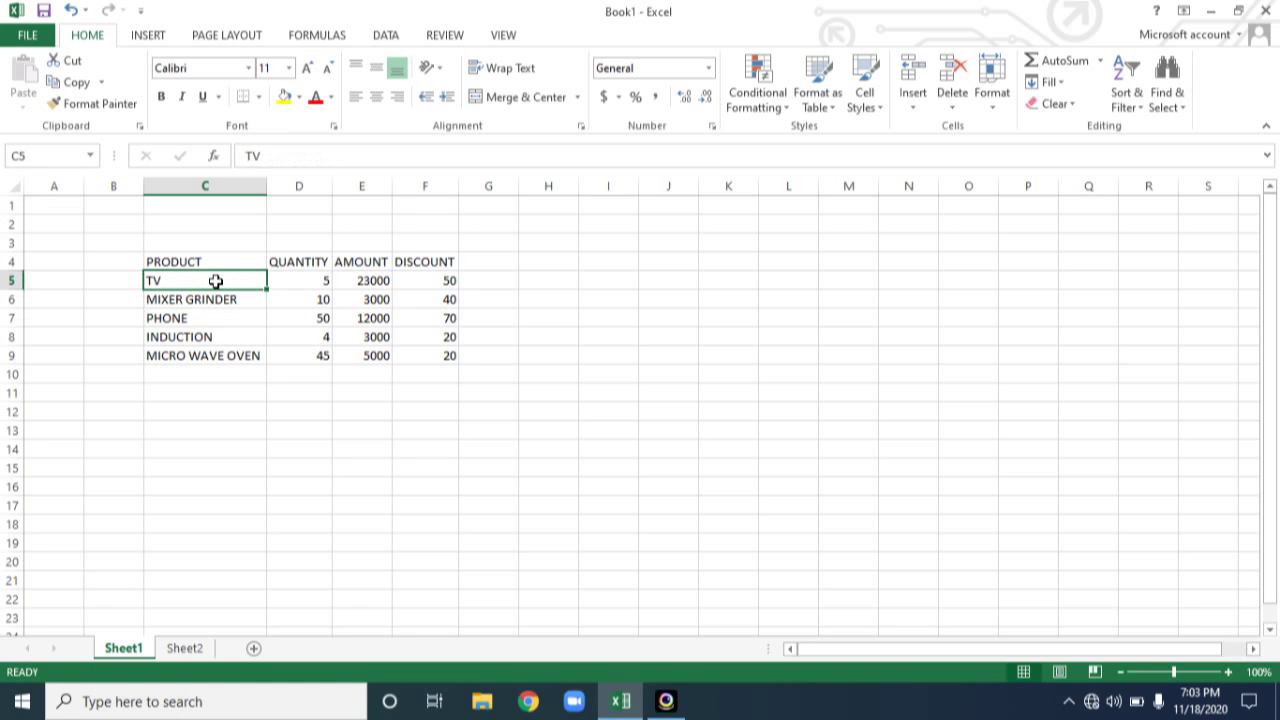
{"action": "double_click", "coordinate": [215, 282]}
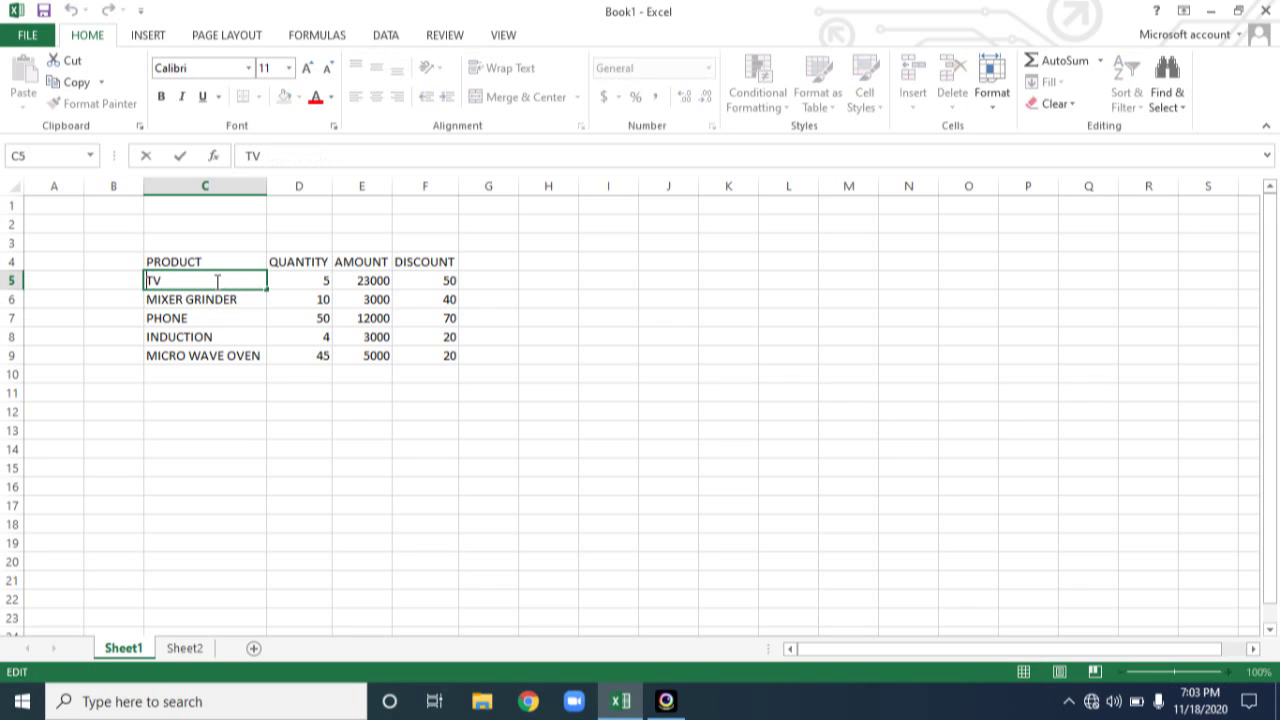
{"action": "key", "text": "Home"}
{"action": "type", "text": "s"}
{"action": "key", "text": "BackSpace"}
{"action": "type", "text": "SMAE"}
{"action": "key", "text": "BackSpace"}
{"action": "type", "text": "RT"}
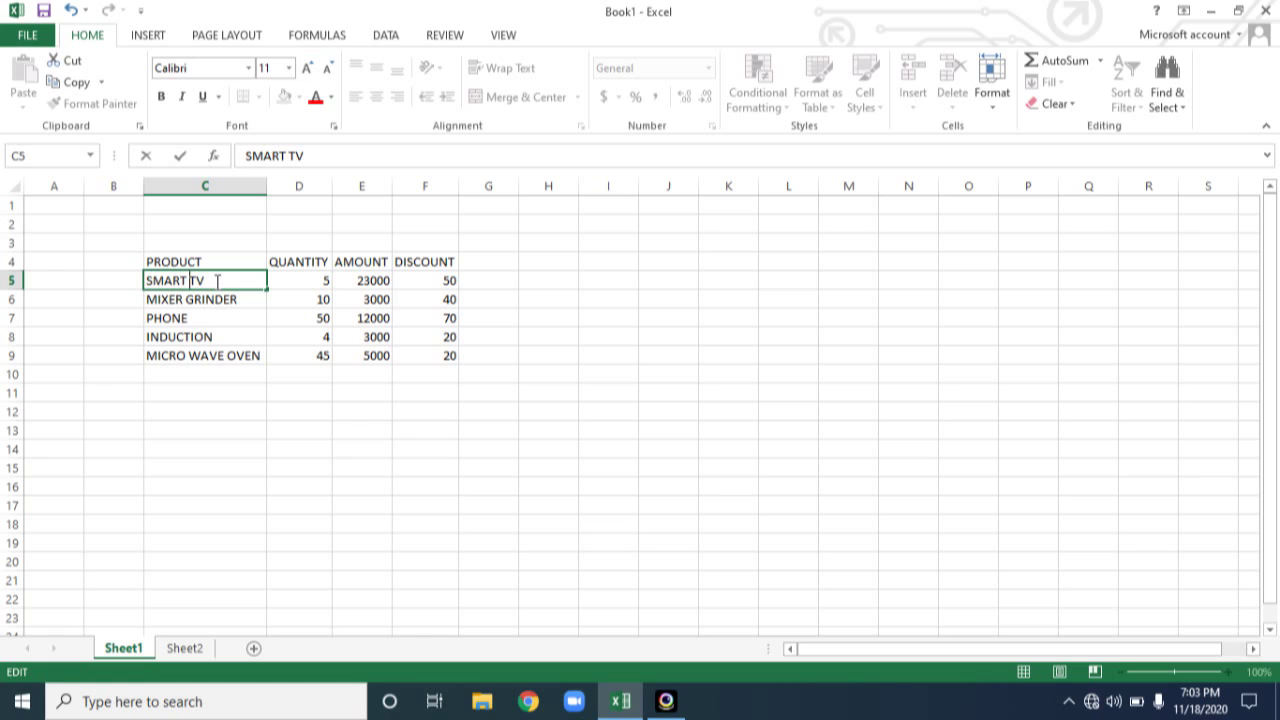
- Remove the word MIXER and the space after it from cell C6, leaving GRINDER
{"action": "left_click", "coordinate": [225, 299]}
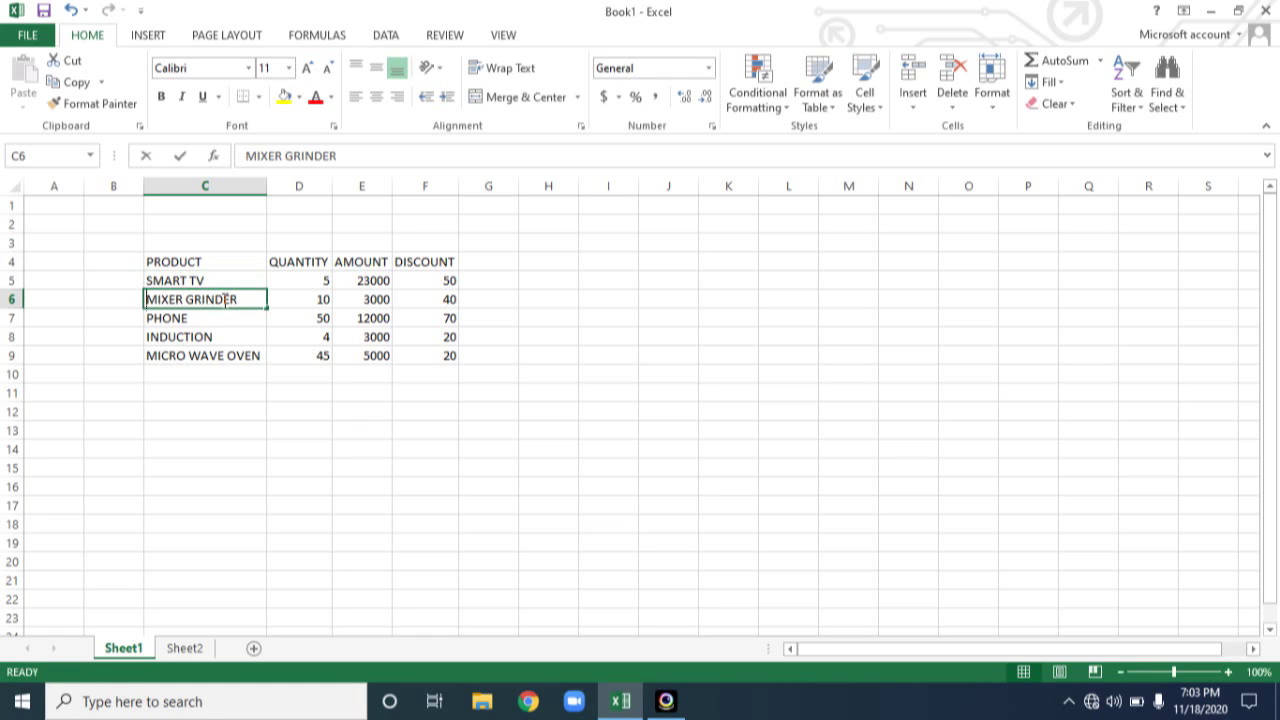
{"action": "double_click", "coordinate": [225, 299]}
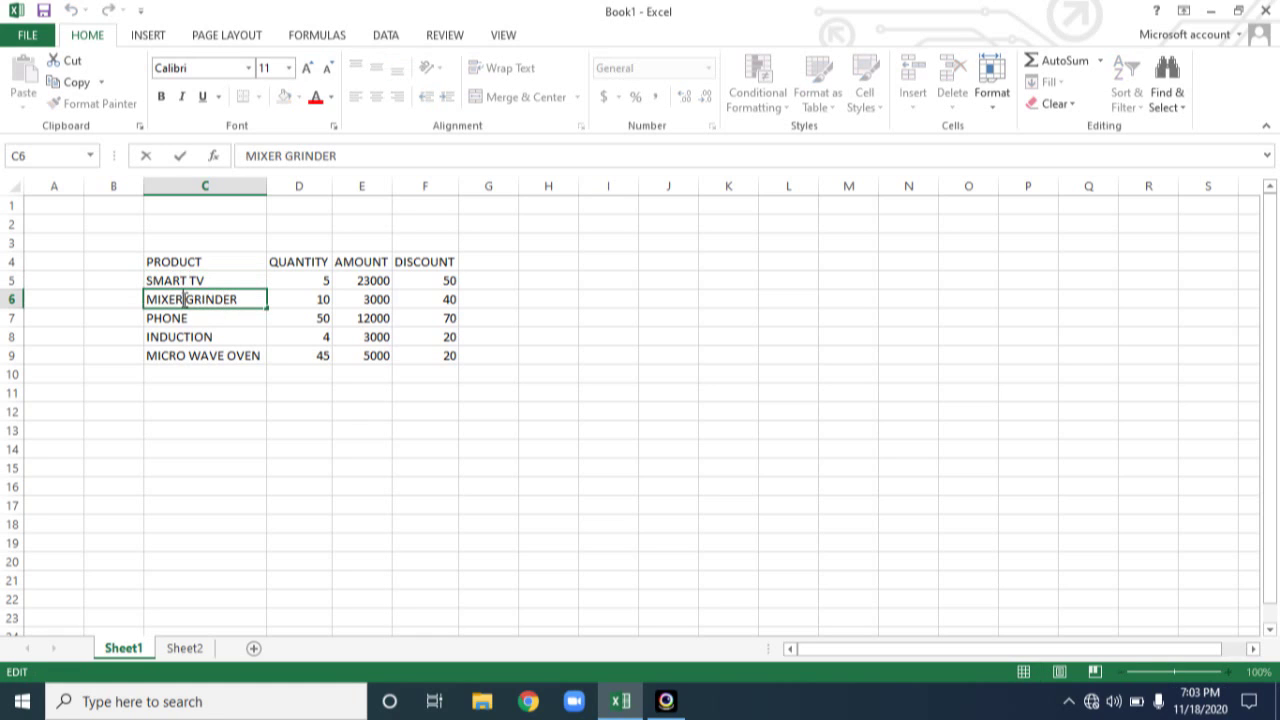
{"action": "key", "text": "BackSpace"}
{"action": "key", "text": "BackSpace"}
{"action": "key", "text": "BackSpace"}
{"action": "key", "text": "BackSpace"}
{"action": "key", "text": "BackSpace"}
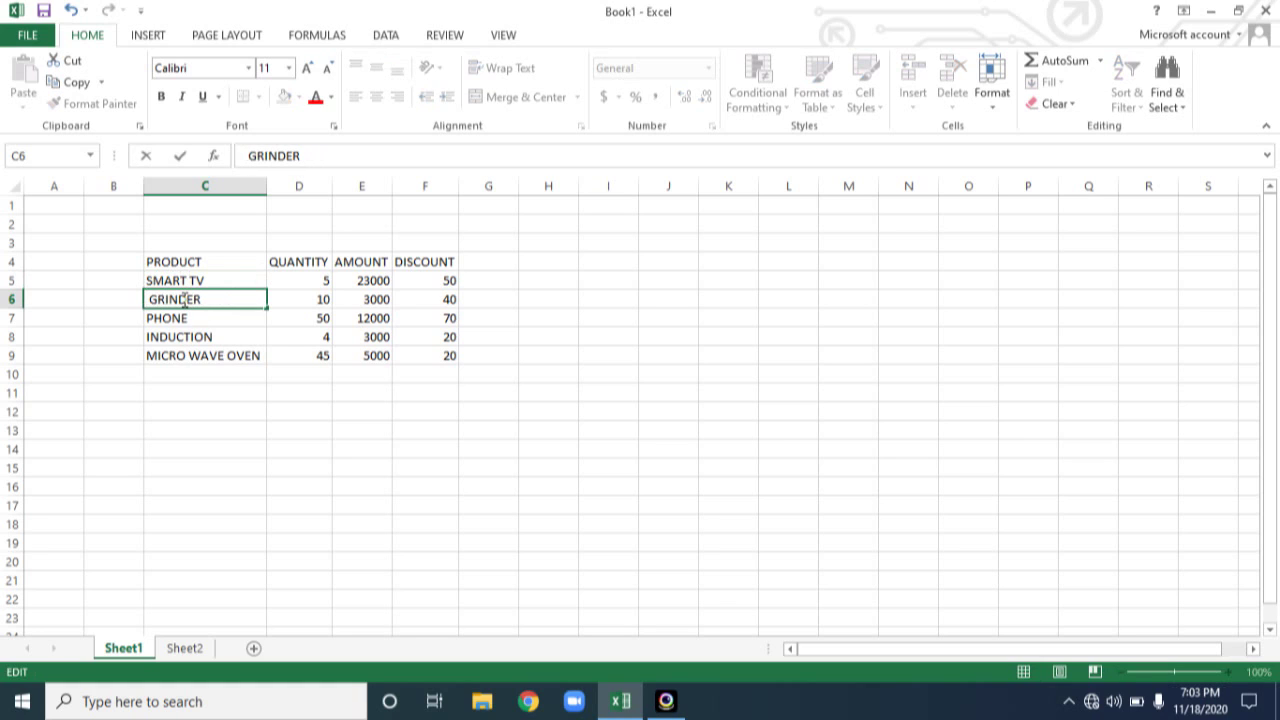
{"action": "key", "text": "Delete"}
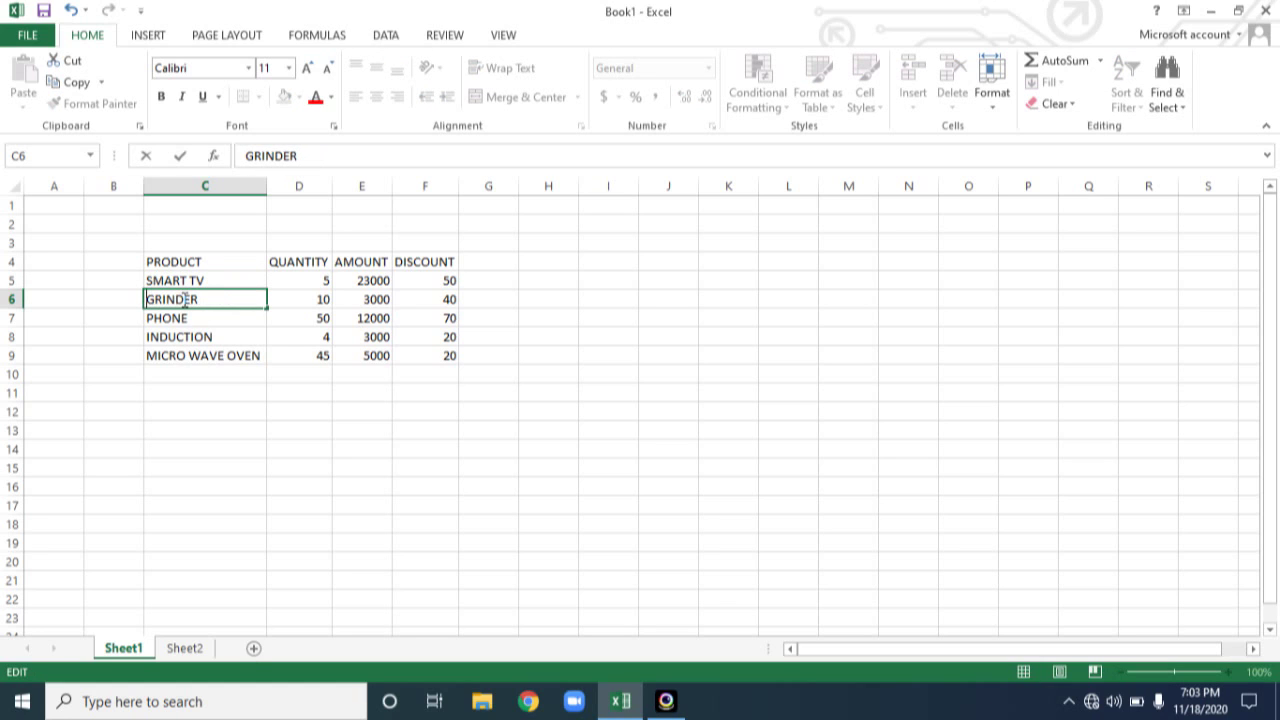
- Replace the PHONE quantity in cell D7 with 78
{"action": "left_click", "coordinate": [292, 313]}
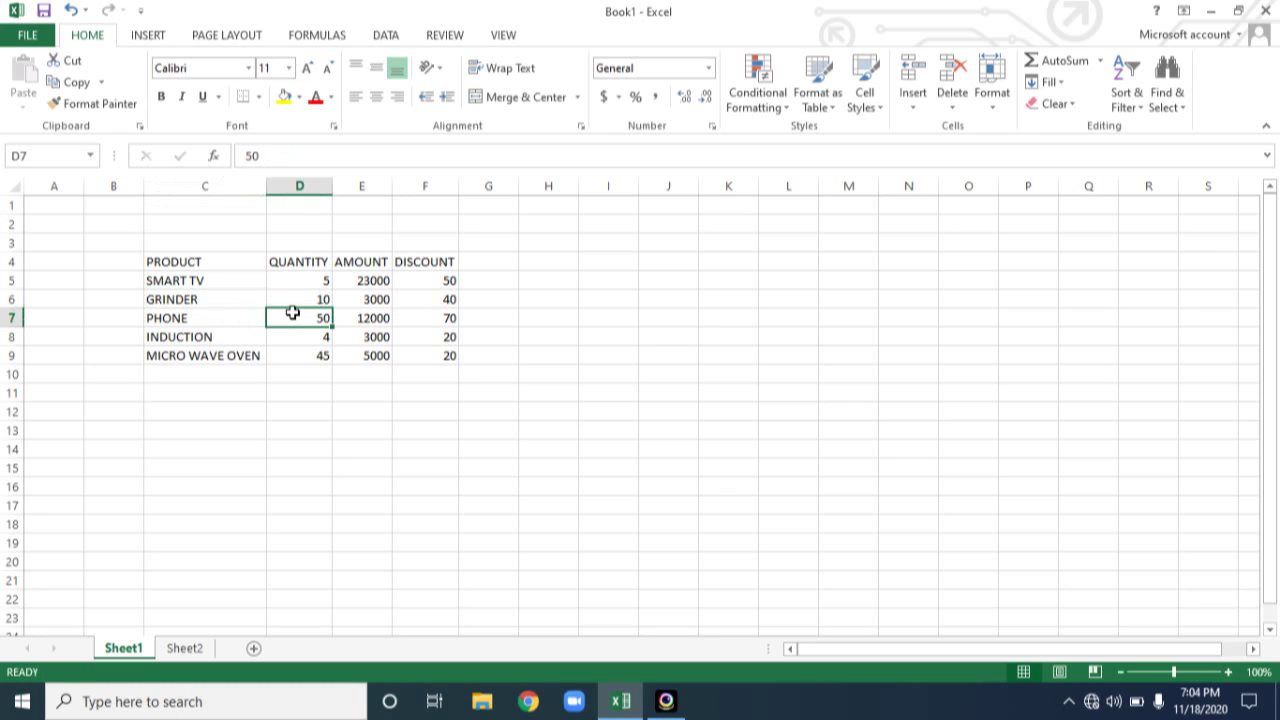
{"action": "type", "text": "78"}
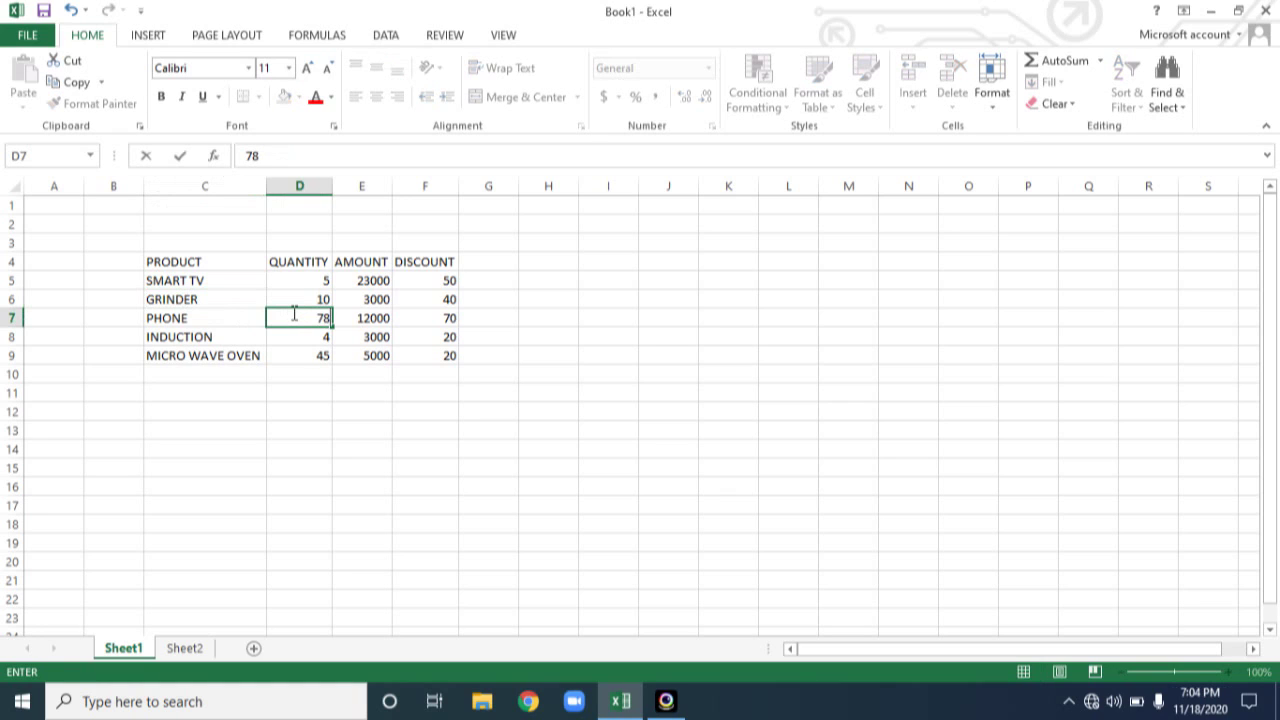
{"action": "left_click", "coordinate": [302, 341]}
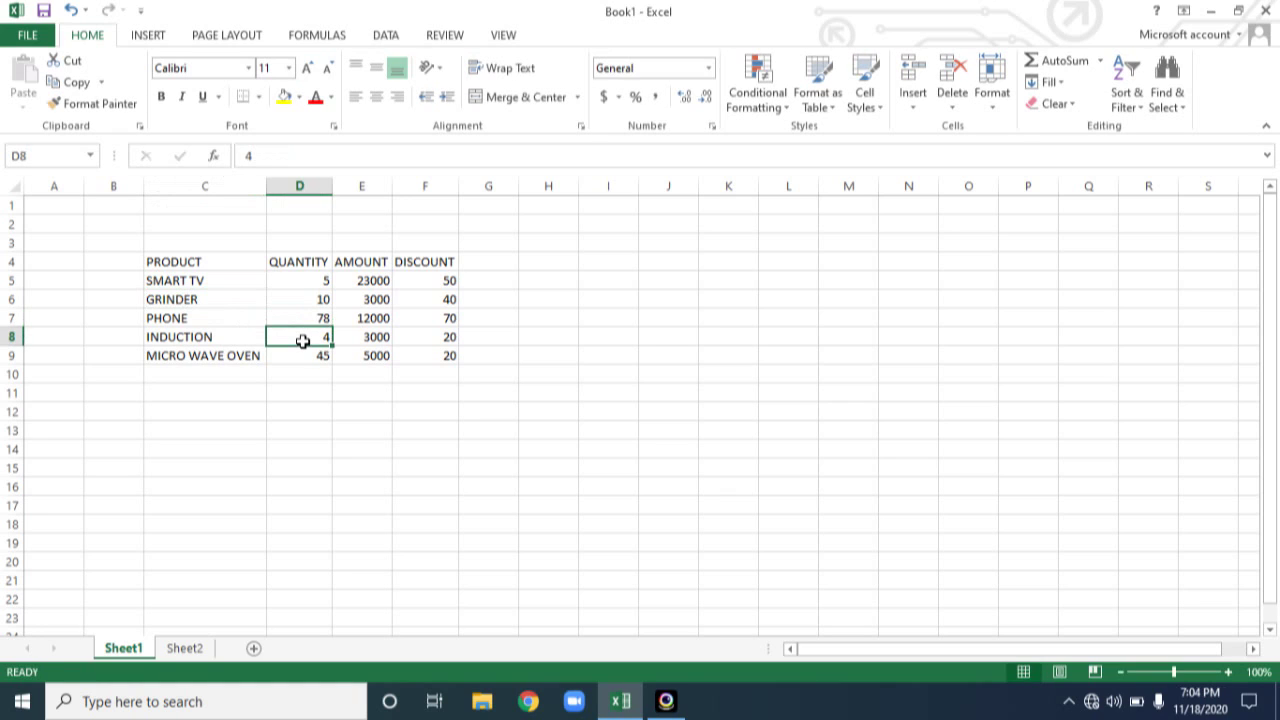
- Select the whole of column D, row 5 and the entire worksheet in turn, and clear the selection
{"action": "left_click", "coordinate": [296, 186]}
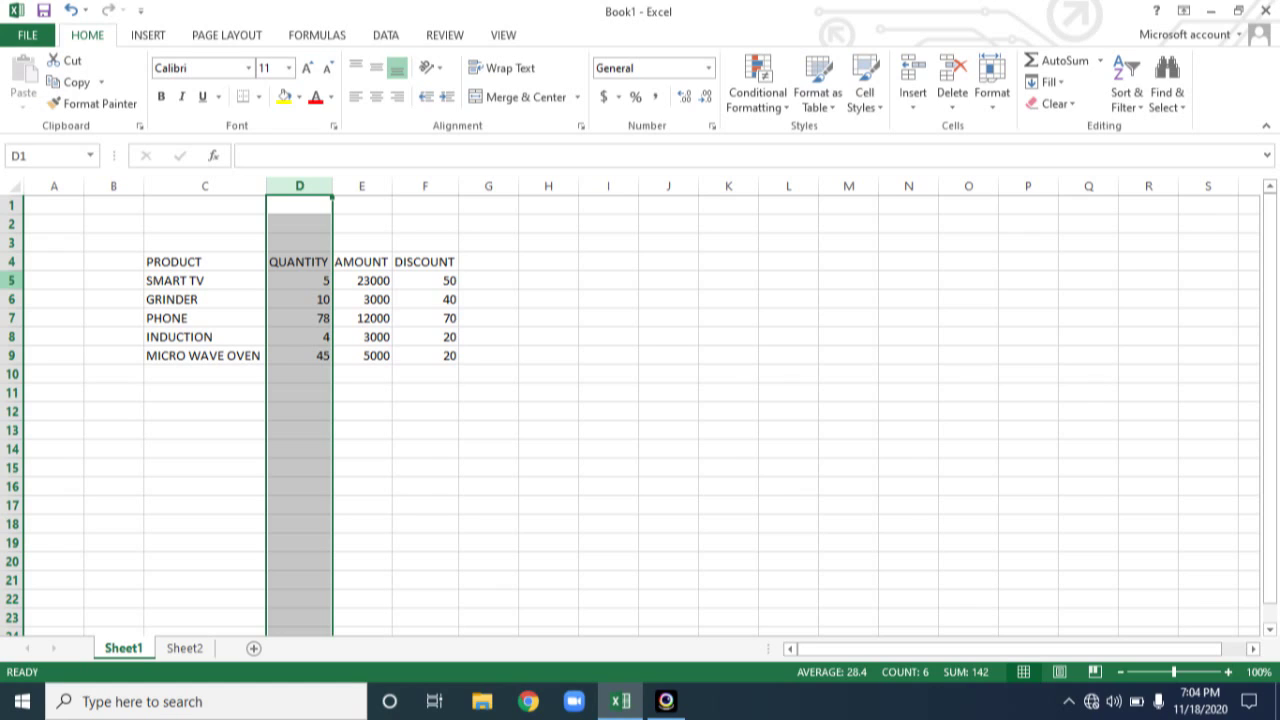
{"action": "left_click", "coordinate": [12, 280]}
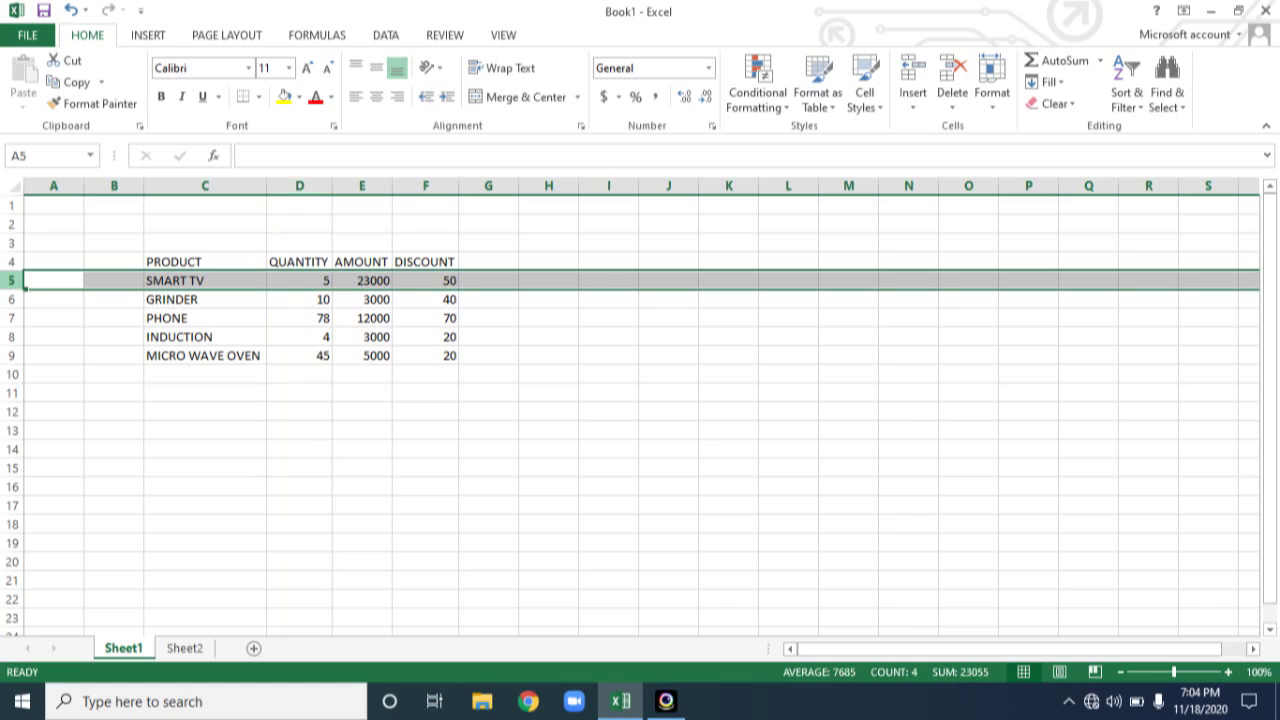
{"action": "left_click", "coordinate": [15, 184]}
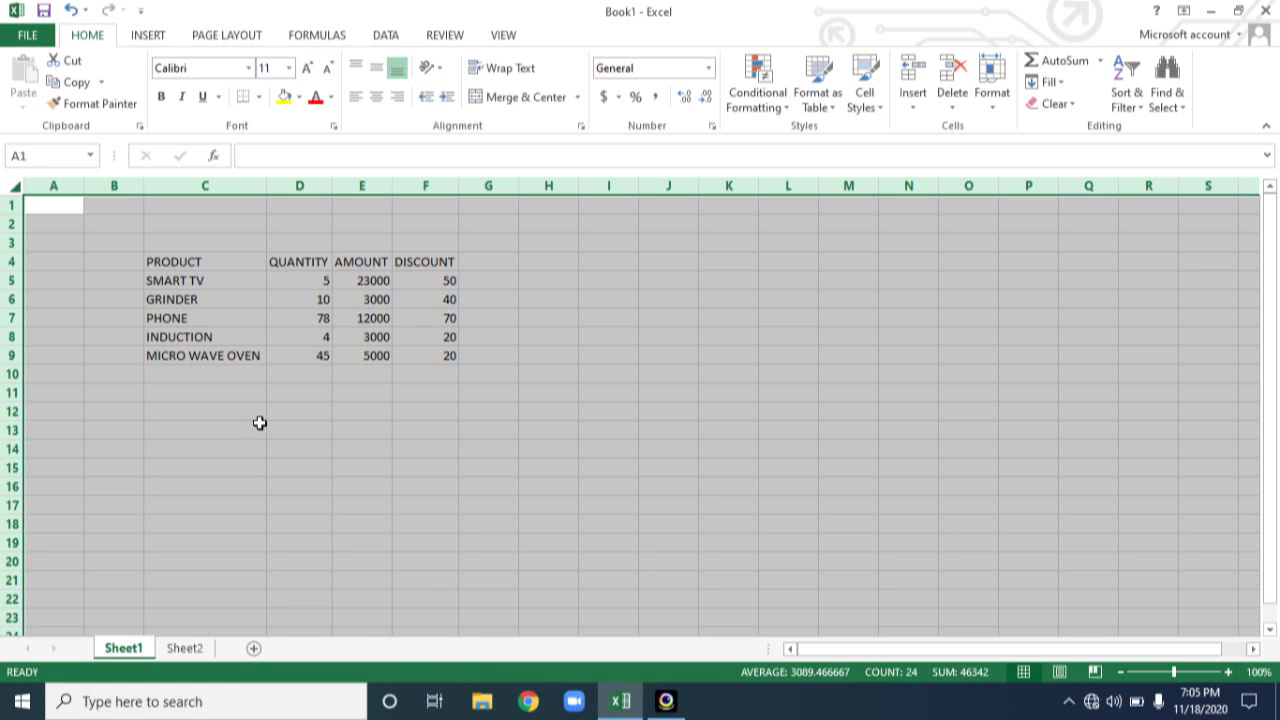
{"action": "left_click", "coordinate": [285, 447]}
- Select the whole product table C4:F9 in one sweep, and deselect it
{"action": "left_click", "coordinate": [172, 260]}
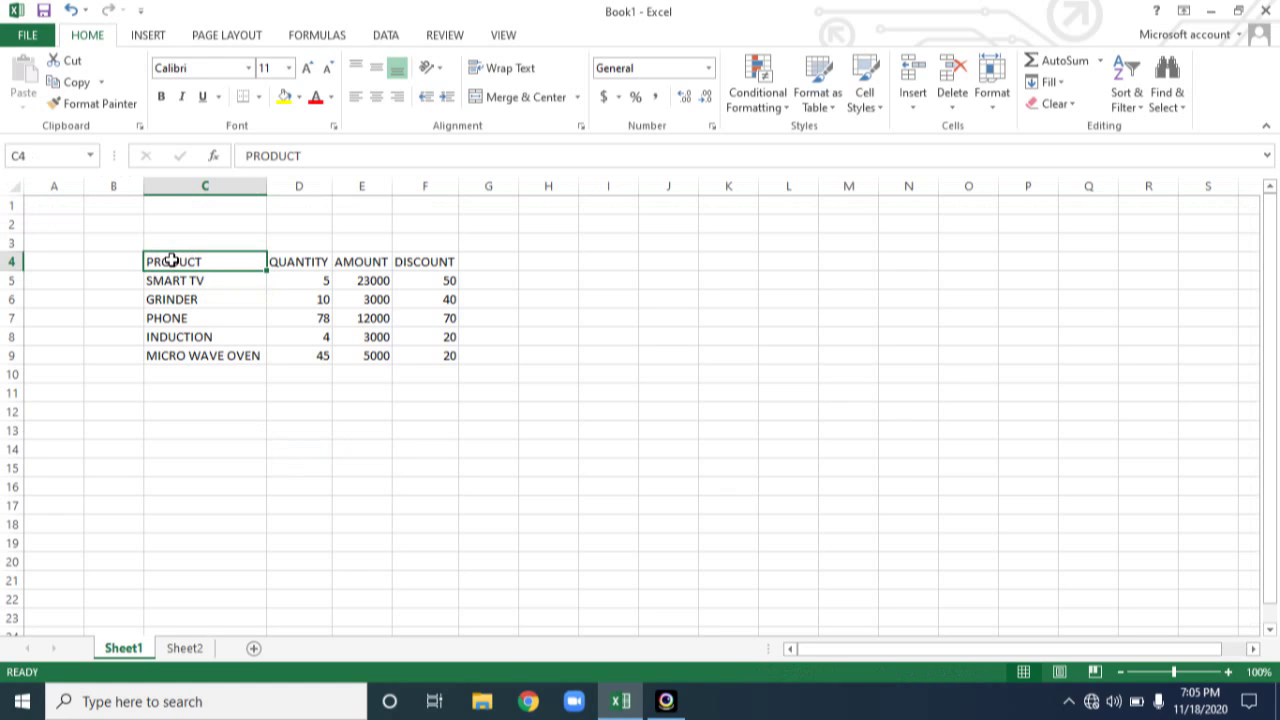
{"action": "left_click_drag", "start_coordinate": [172, 260], "coordinate": [398, 352]}
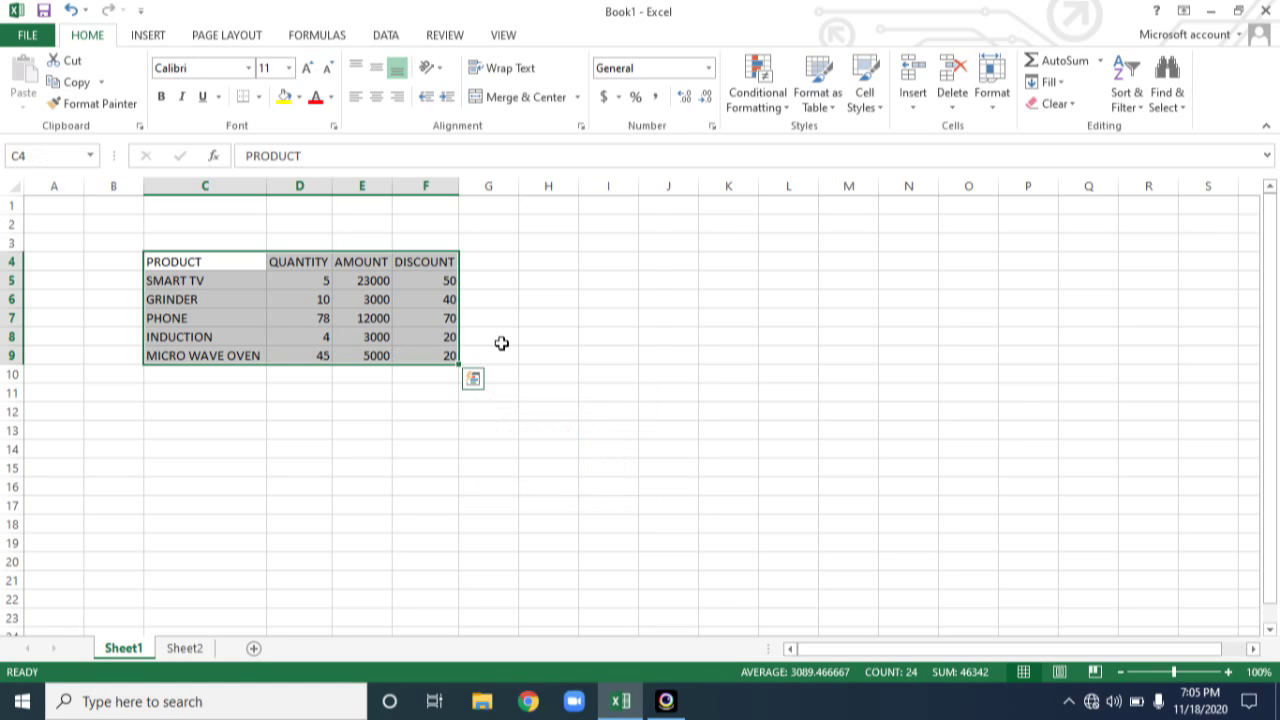
{"action": "left_click", "coordinate": [270, 287]}
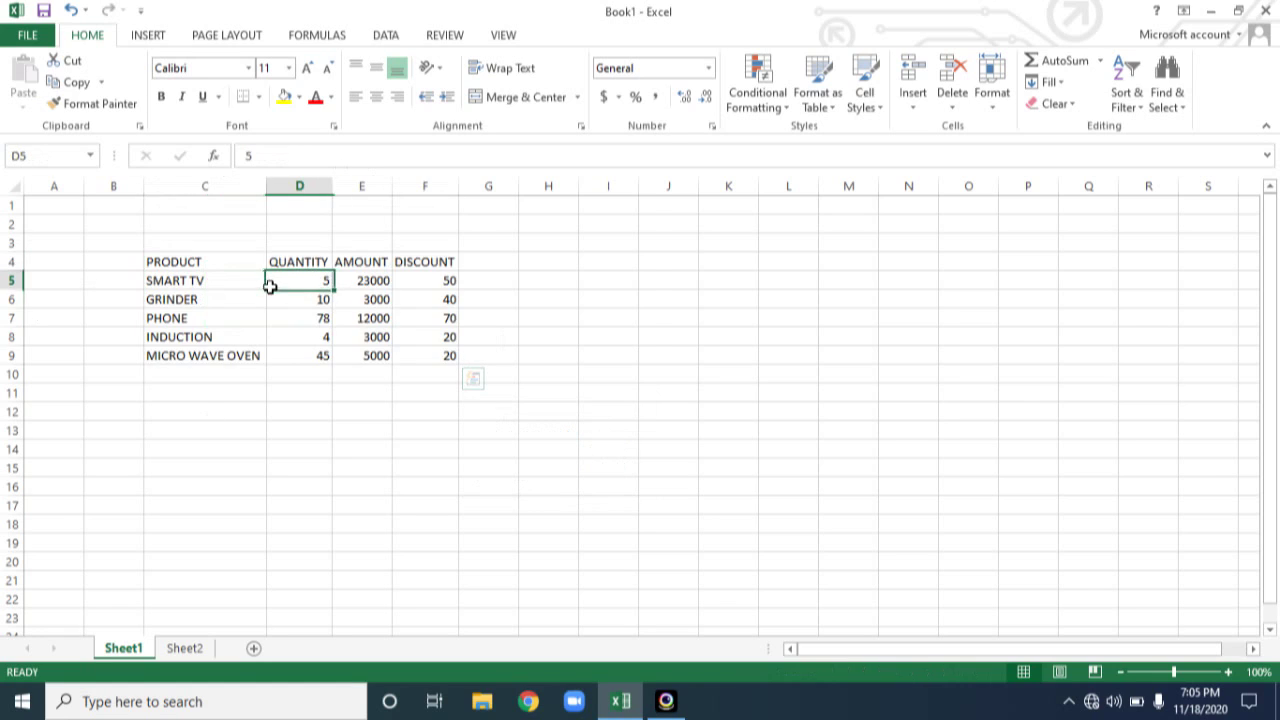
- Starting at the PRODUCT header, extend the selection cell by cell across row 4 to cover the headers through DISCOUNT
{"action": "left_click", "coordinate": [238, 259]}
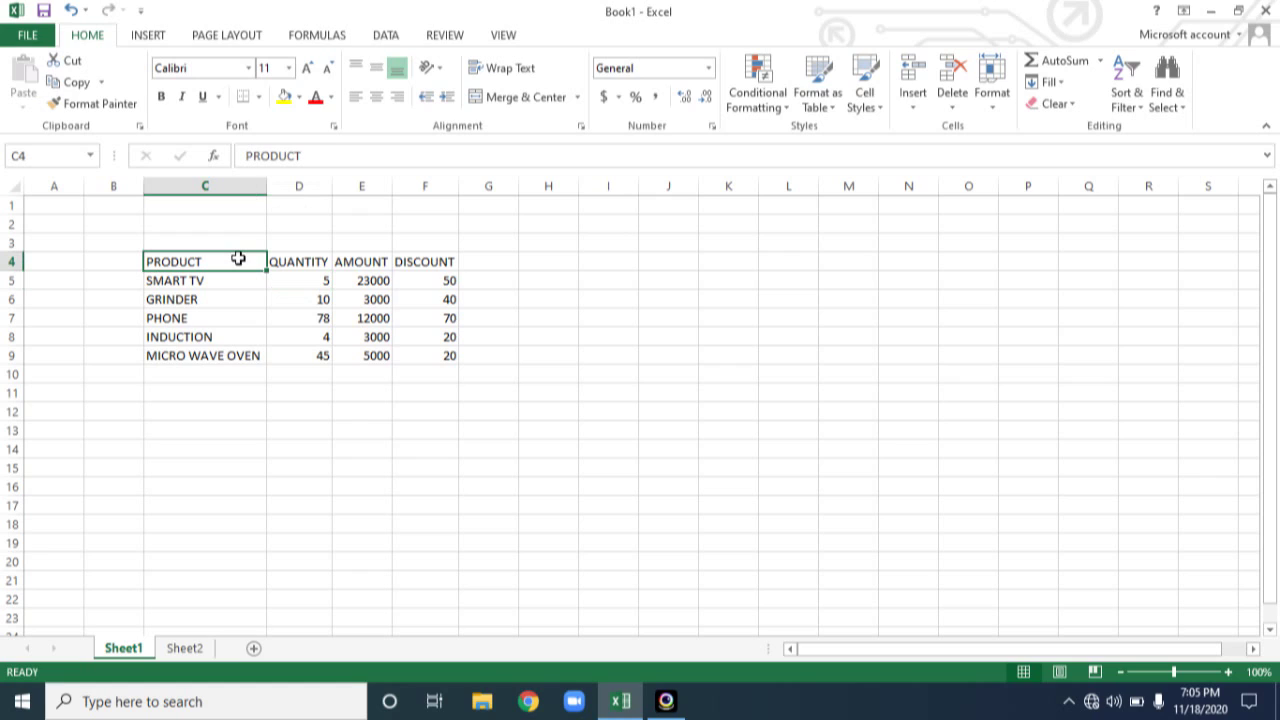
{"action": "key", "text": "shift+Right"}
{"action": "key", "text": "shift+Right"}
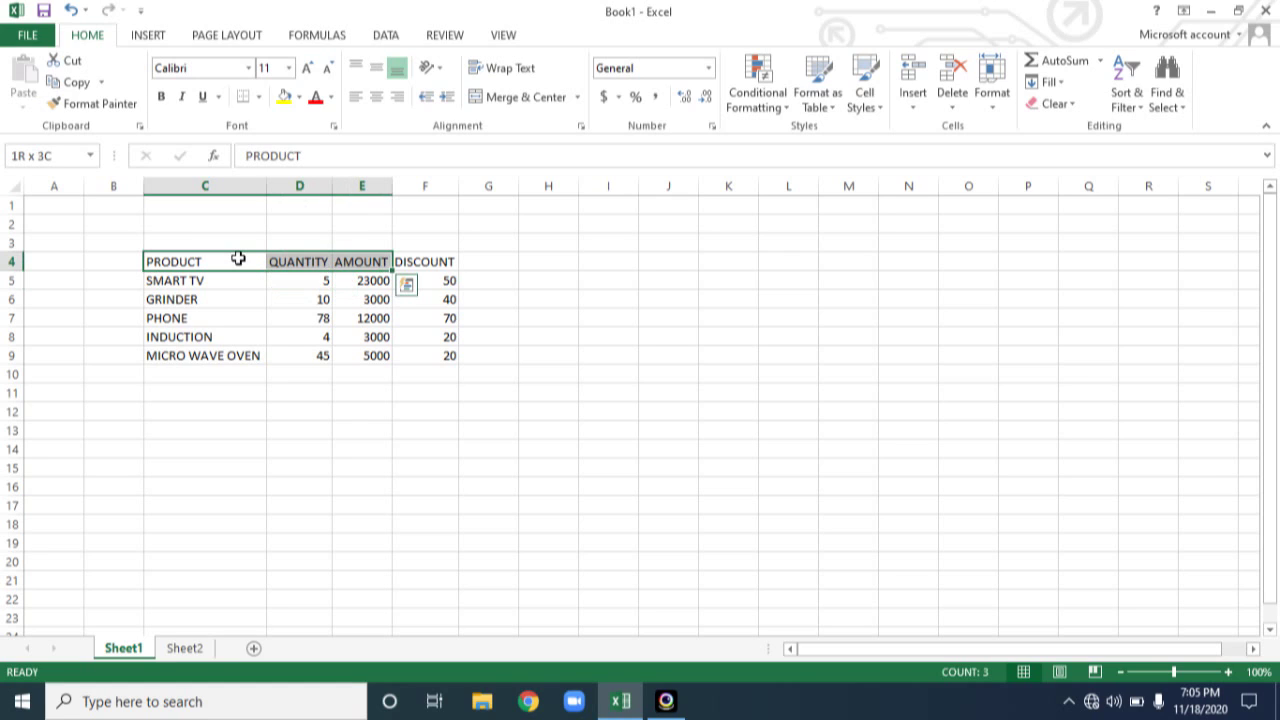
{"action": "key", "text": "shift+Right"}
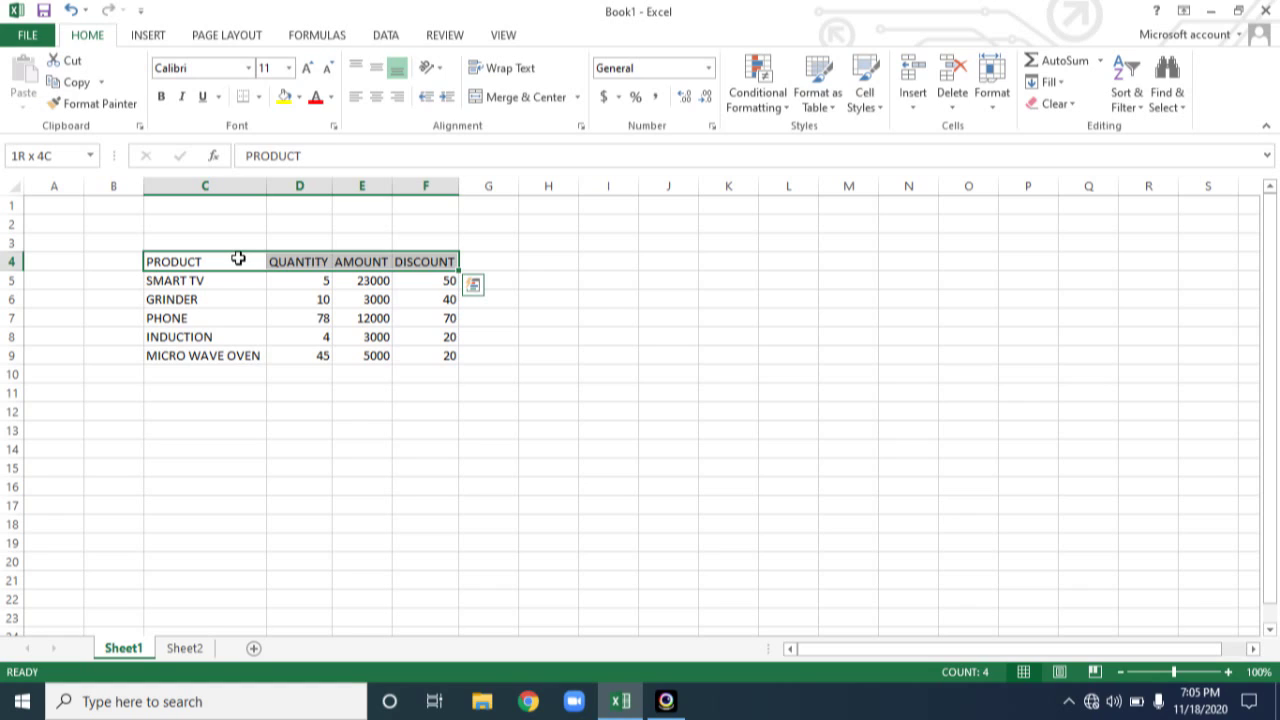
{"action": "key", "text": "shift+Right"}
{"action": "key", "text": "shift+Right"}
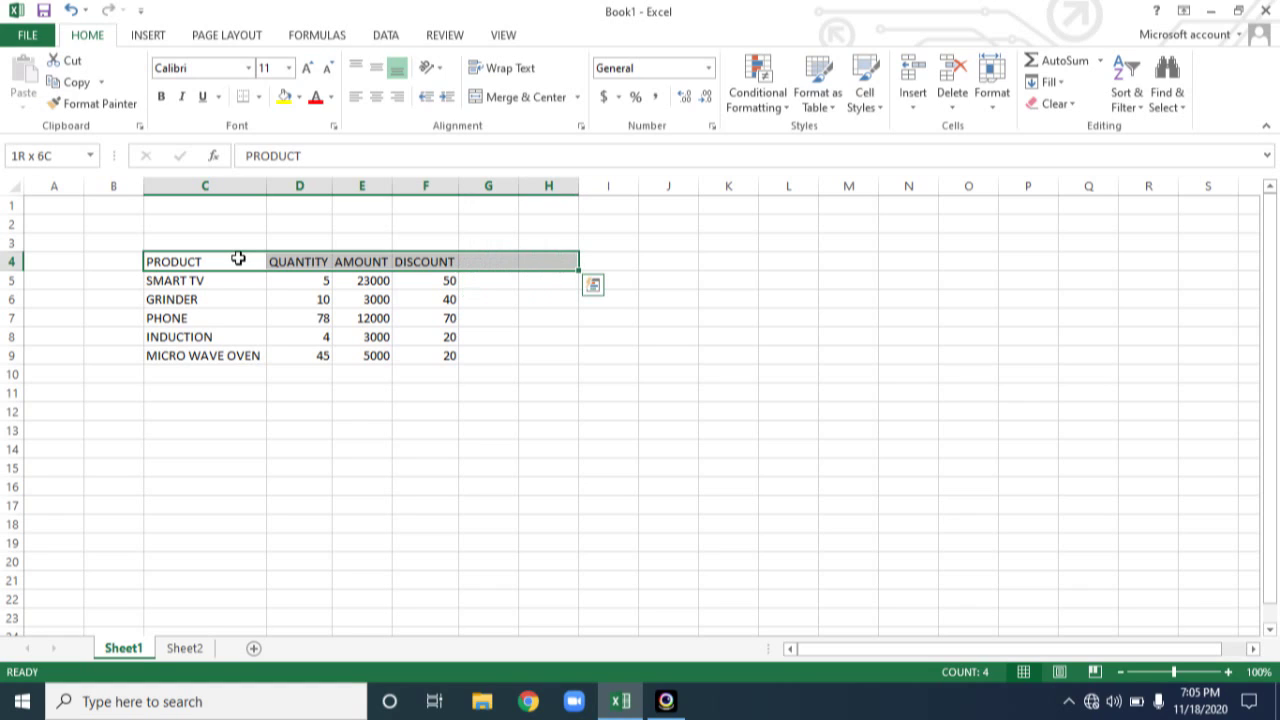
{"action": "key", "text": "shift+Left"}
{"action": "key", "text": "shift+Left"}
{"action": "key", "text": "shift+Left"}
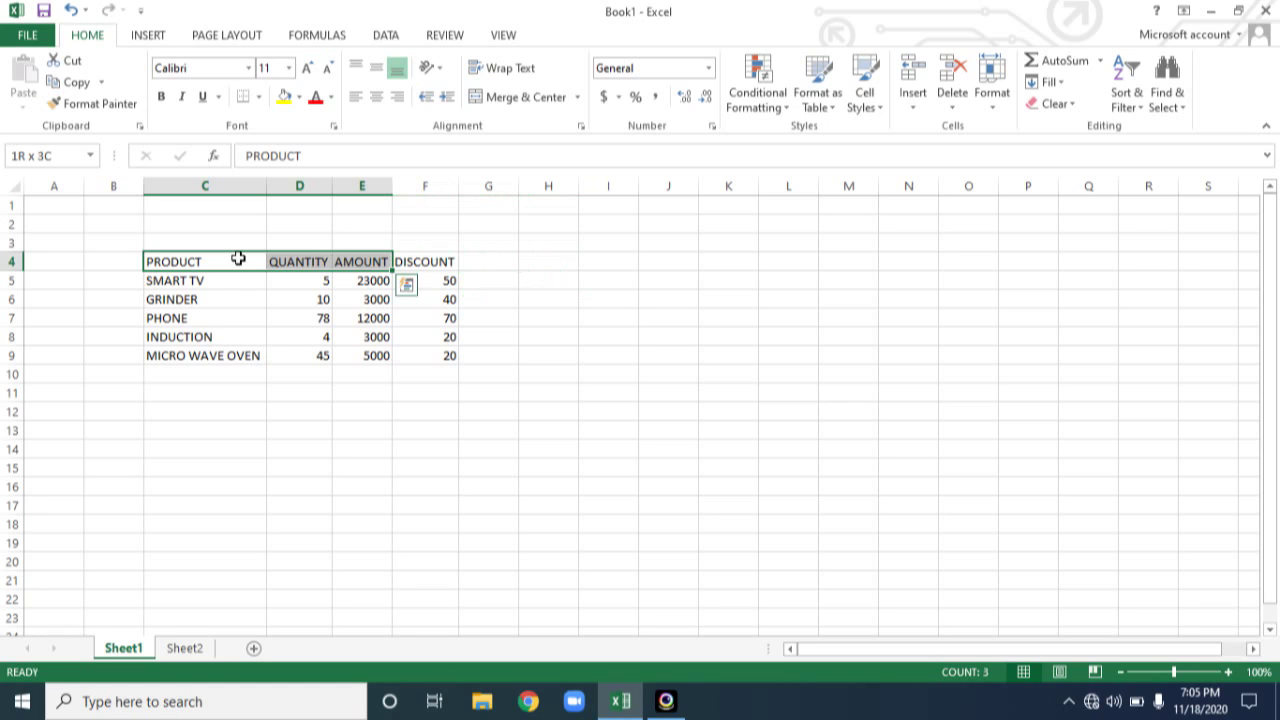
{"action": "key", "text": "shift+Right"}
- Extend the header selection down row by row through MICRO WAVE OVEN, and reduce it to the PRODUCT cell
{"action": "key", "text": "shift+Down"}
{"action": "key", "text": "shift+Down"}
{"action": "key", "text": "shift+Down"}
{"action": "key", "text": "shift+Down"}
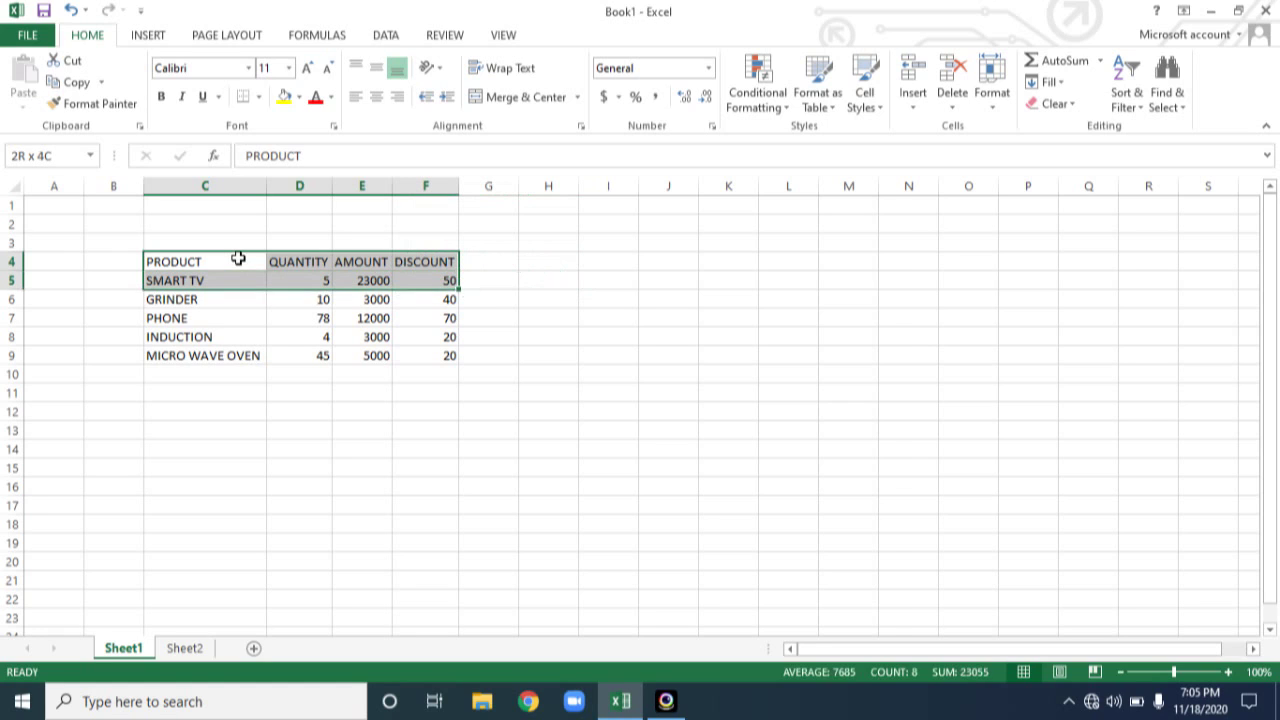
{"action": "key", "text": "shift+Down"}
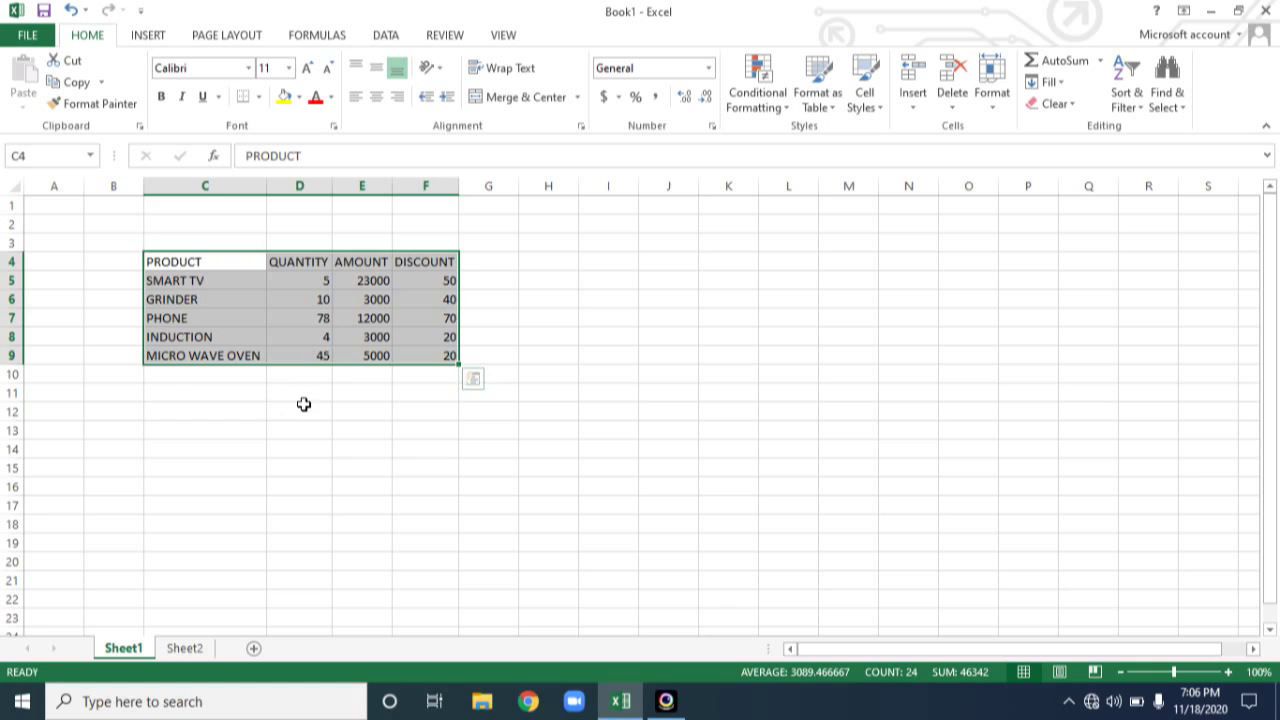
{"action": "left_click", "coordinate": [304, 407]}
{"action": "left_click", "coordinate": [207, 256]}
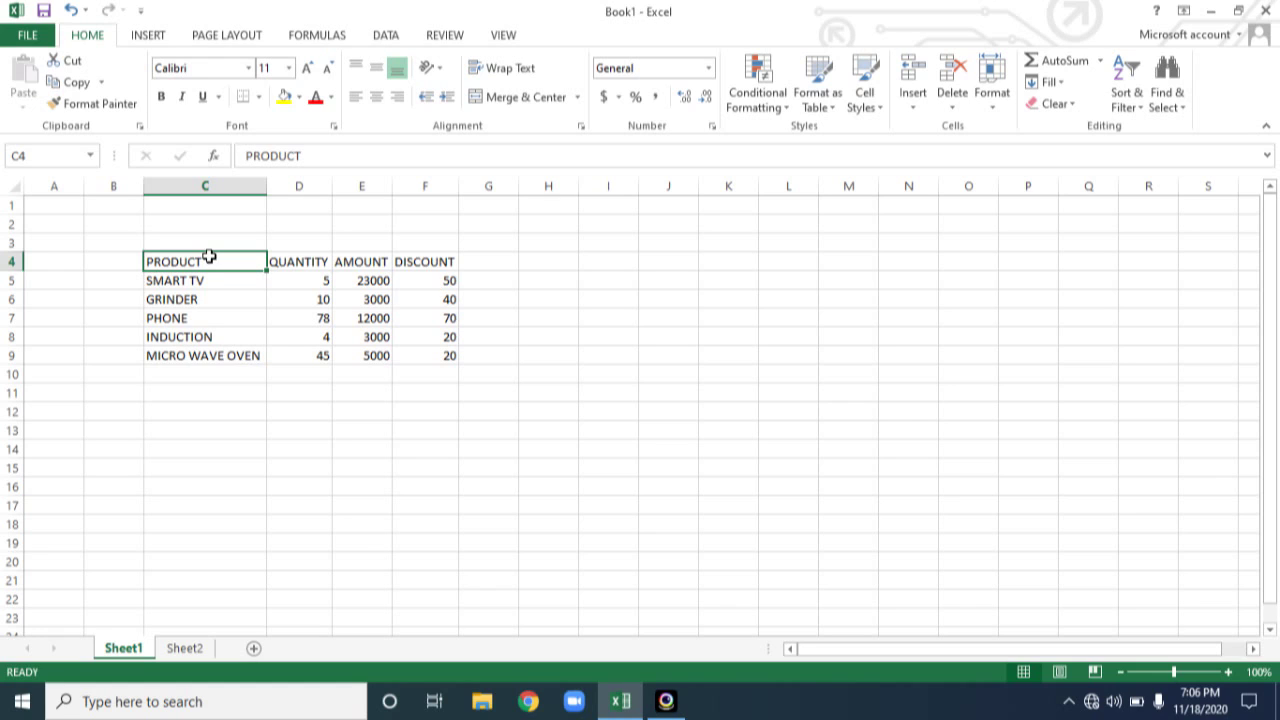
- Set the whole product table C4:F9 in Arial Black at font size 14
{"action": "left_click", "coordinate": [232, 297]}
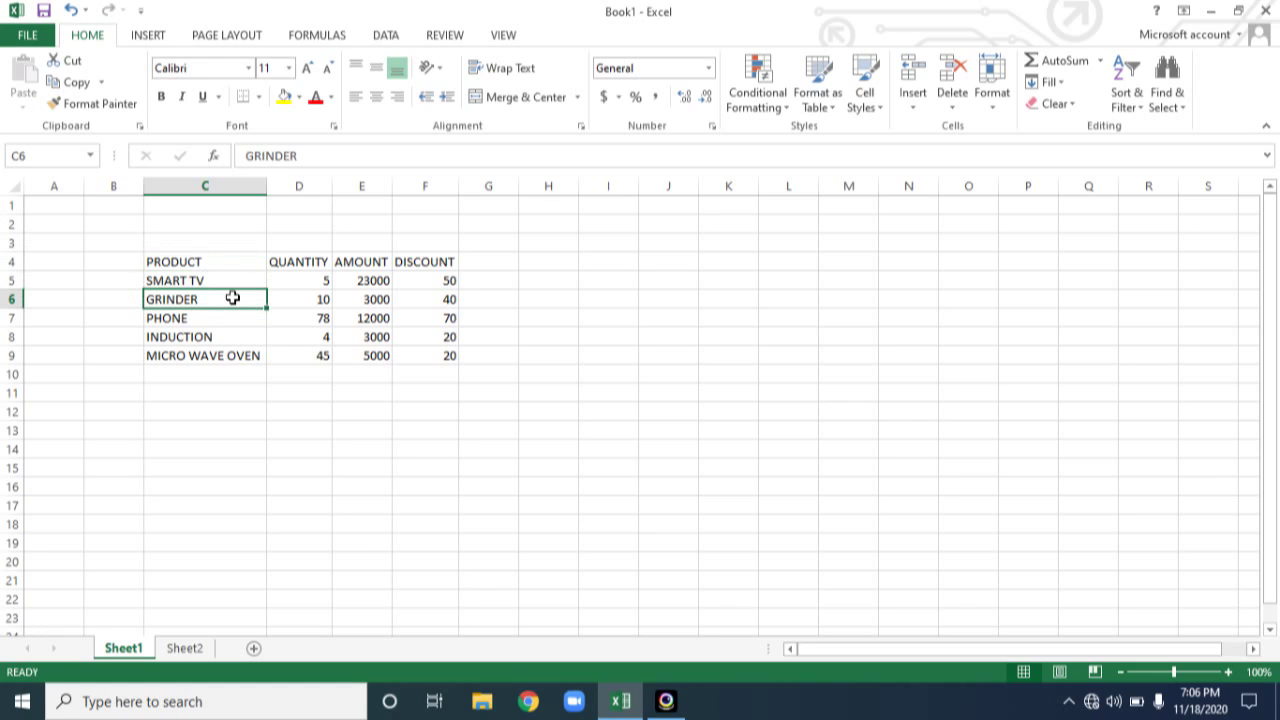
{"action": "left_click_drag", "start_coordinate": [223, 260], "coordinate": [449, 356]}
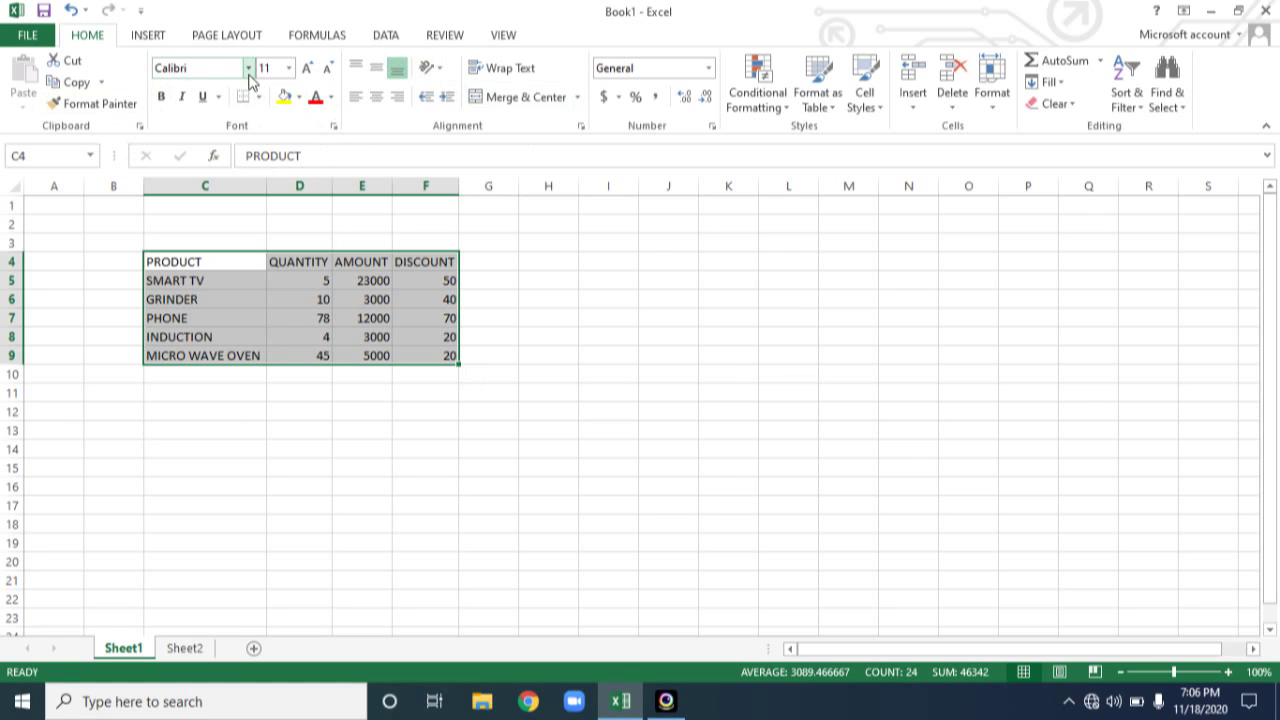
{"action": "left_click", "coordinate": [249, 74]}
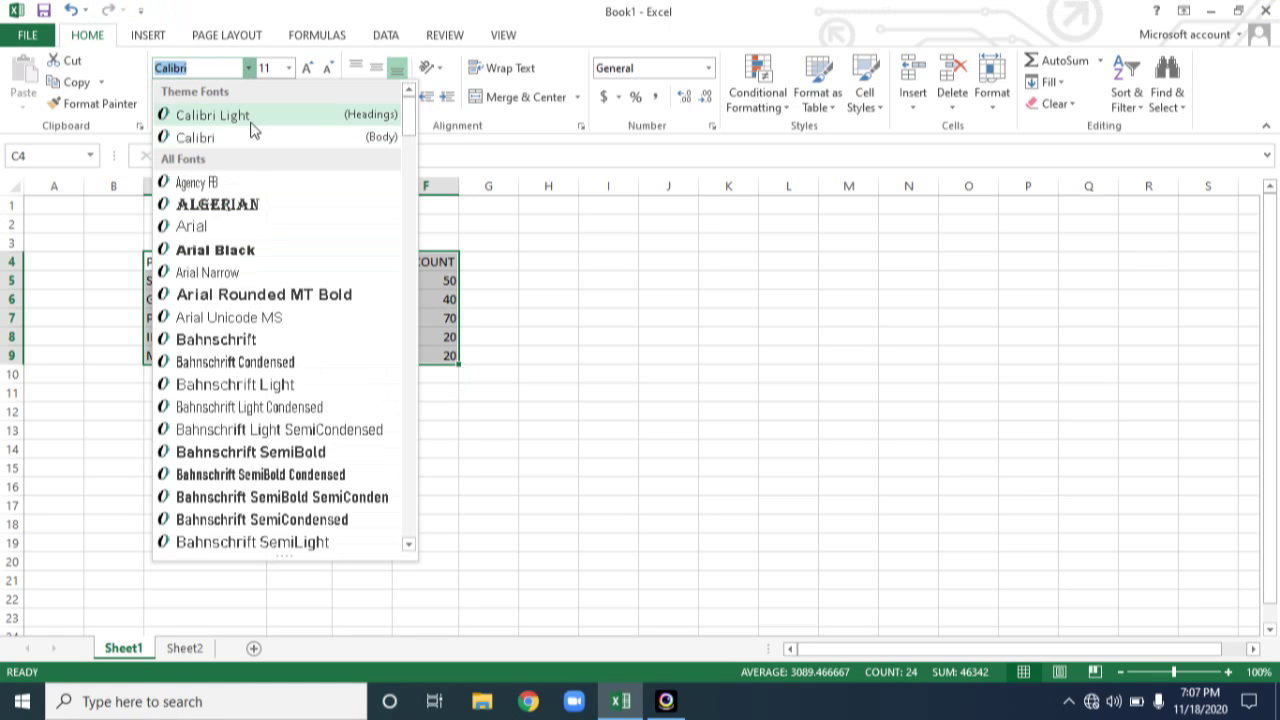
{"action": "left_click", "coordinate": [231, 249]}
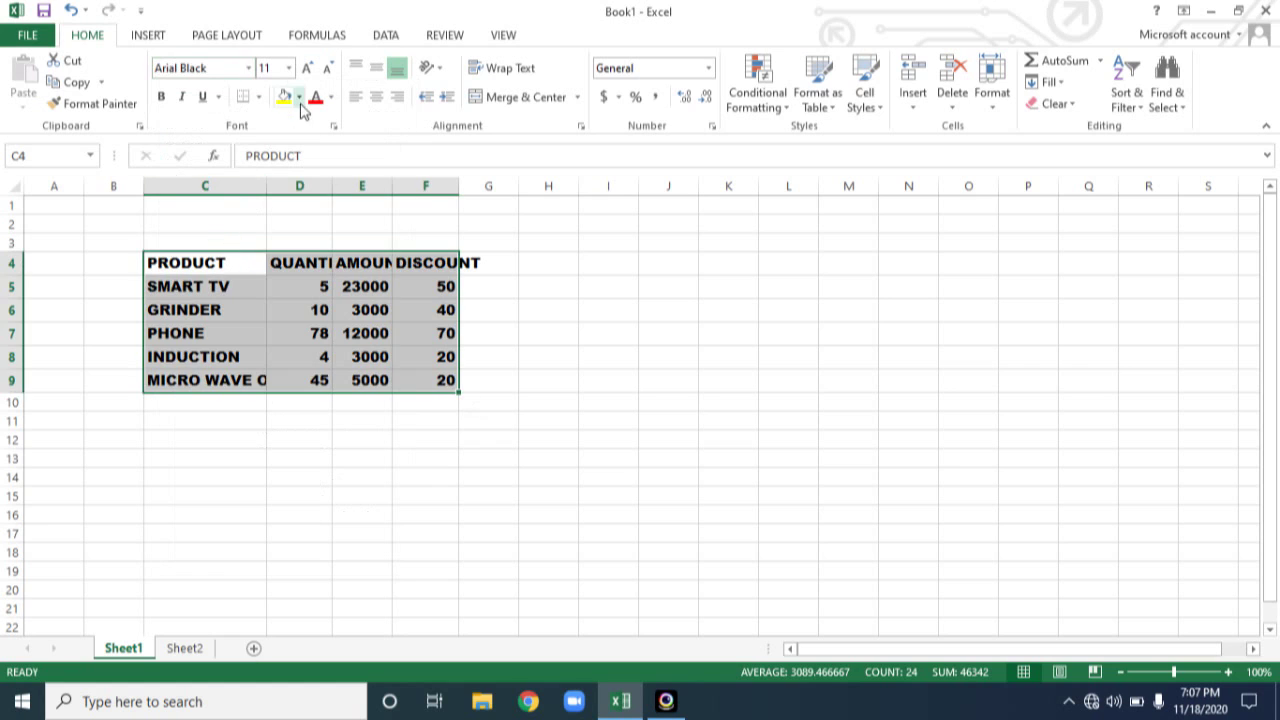
{"action": "left_click", "coordinate": [289, 68]}
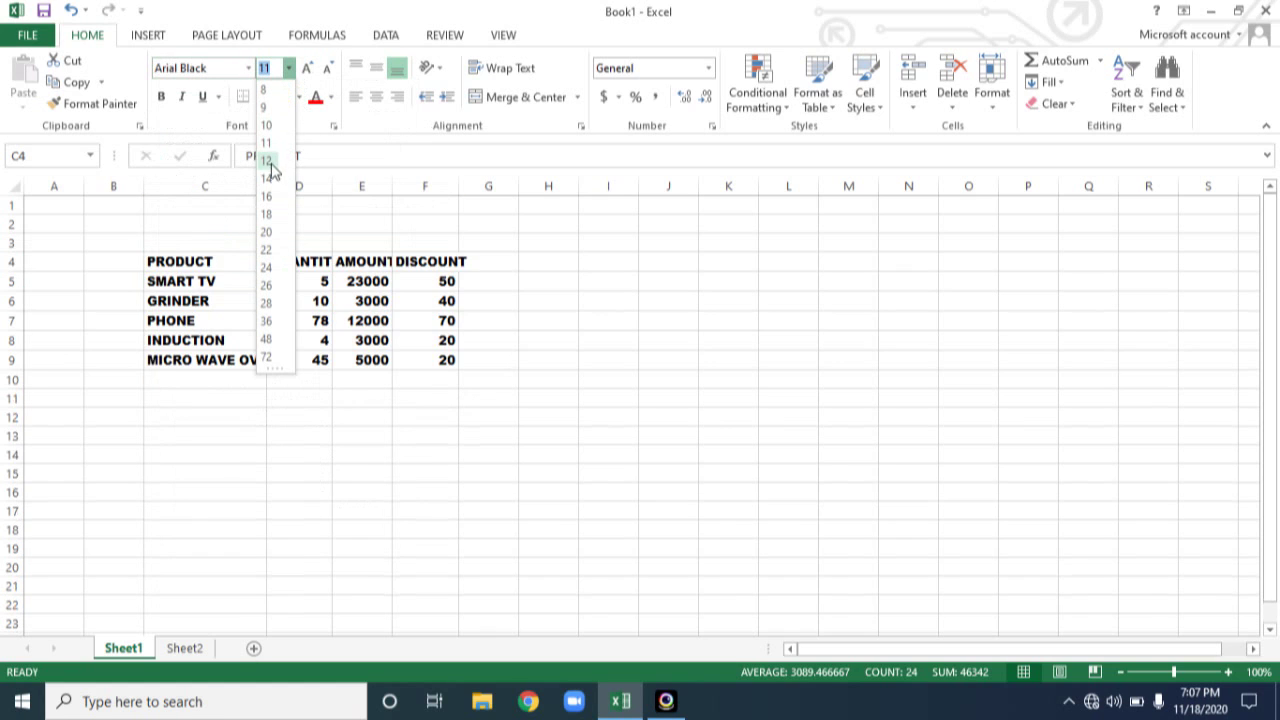
{"action": "left_click", "coordinate": [268, 180]}
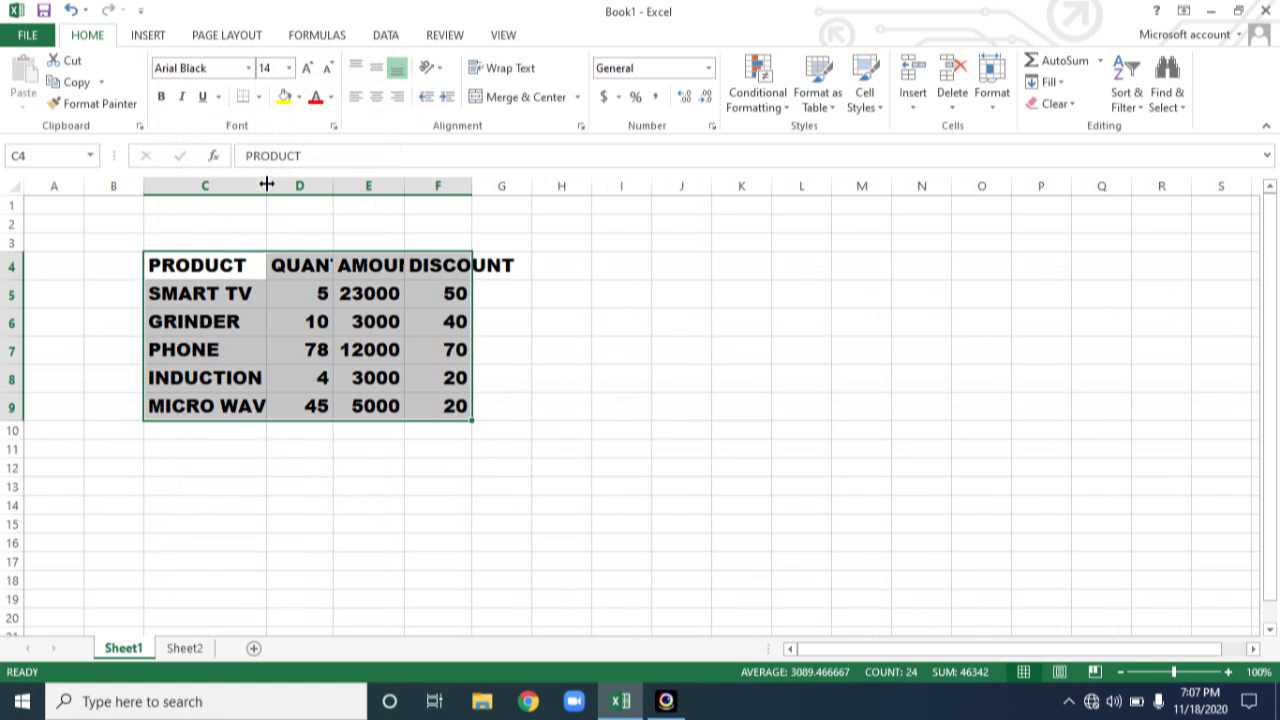
- Make the product table's text bold, italic and underlined, and apply all borders to its cells
{"action": "left_click", "coordinate": [182, 104]}
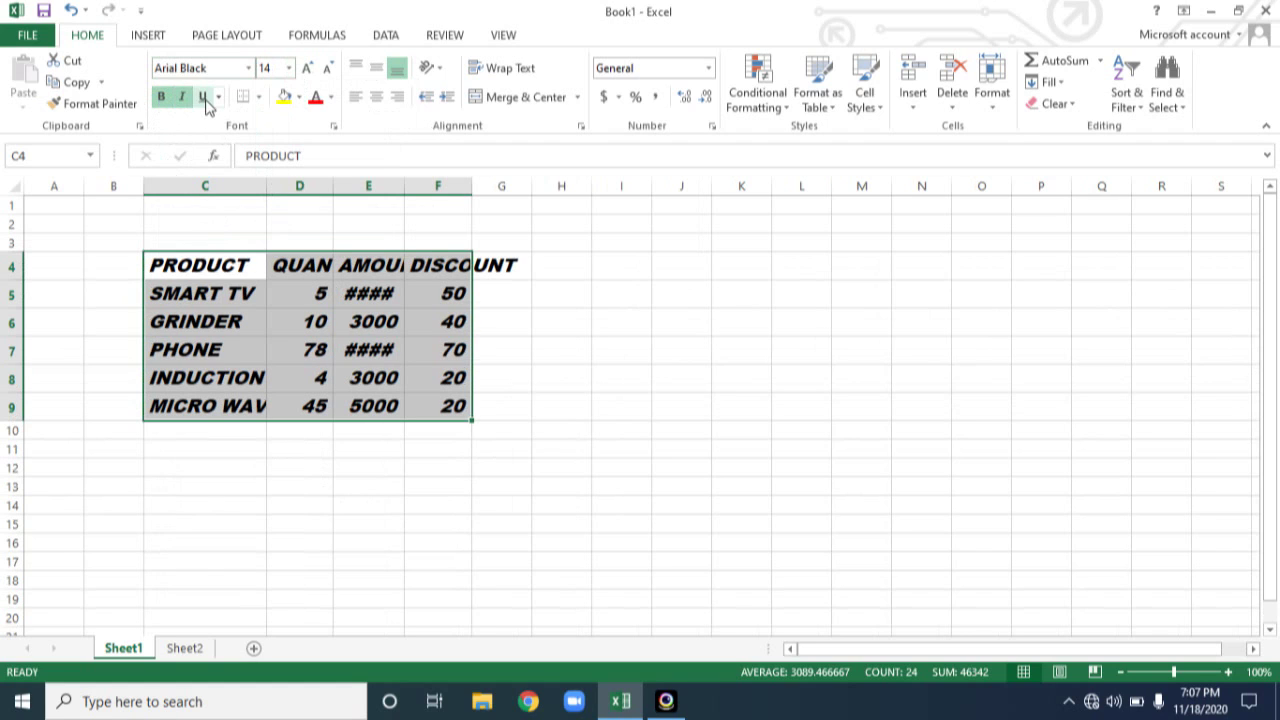
{"action": "left_click", "coordinate": [203, 97]}
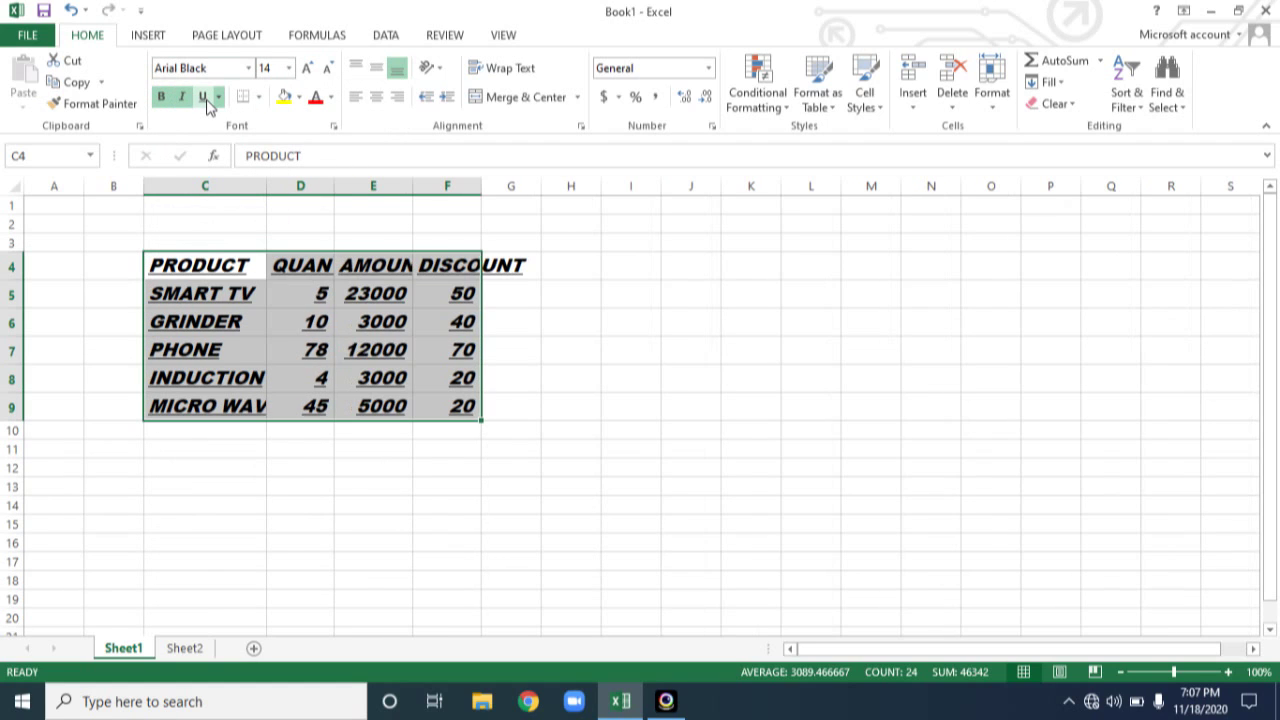
{"action": "left_click", "coordinate": [261, 100]}
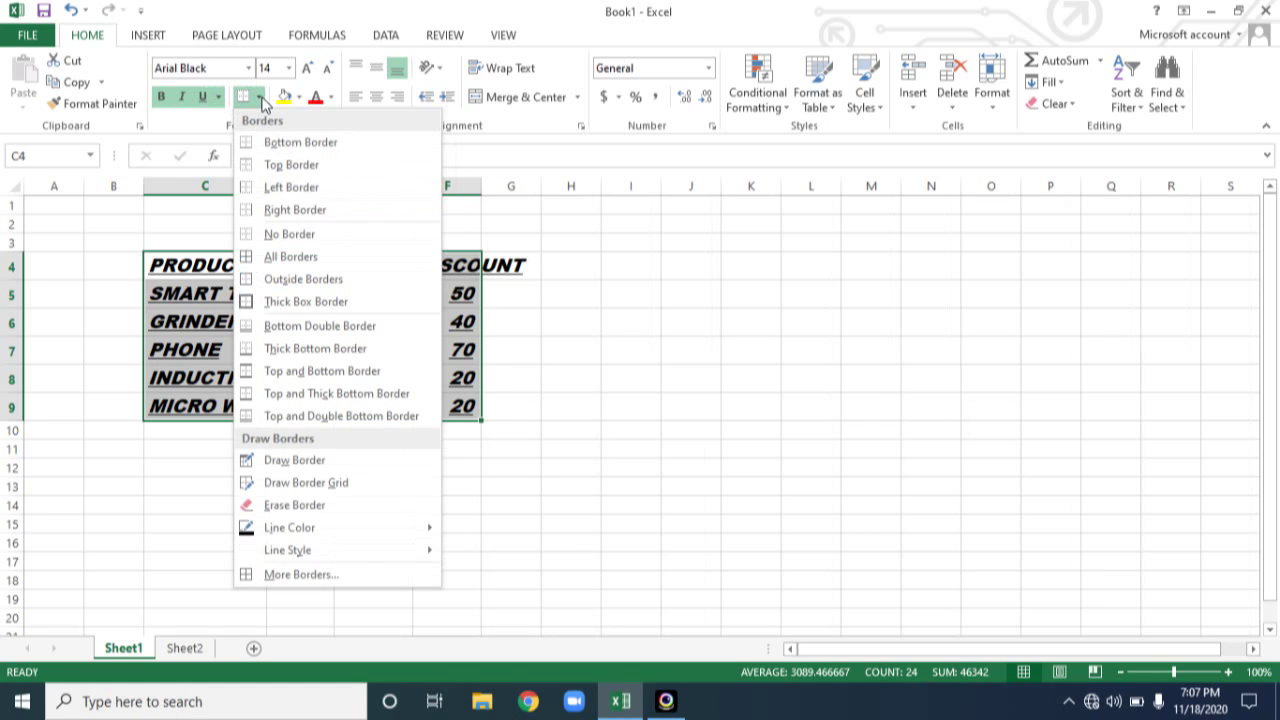
{"action": "left_click", "coordinate": [294, 259]}
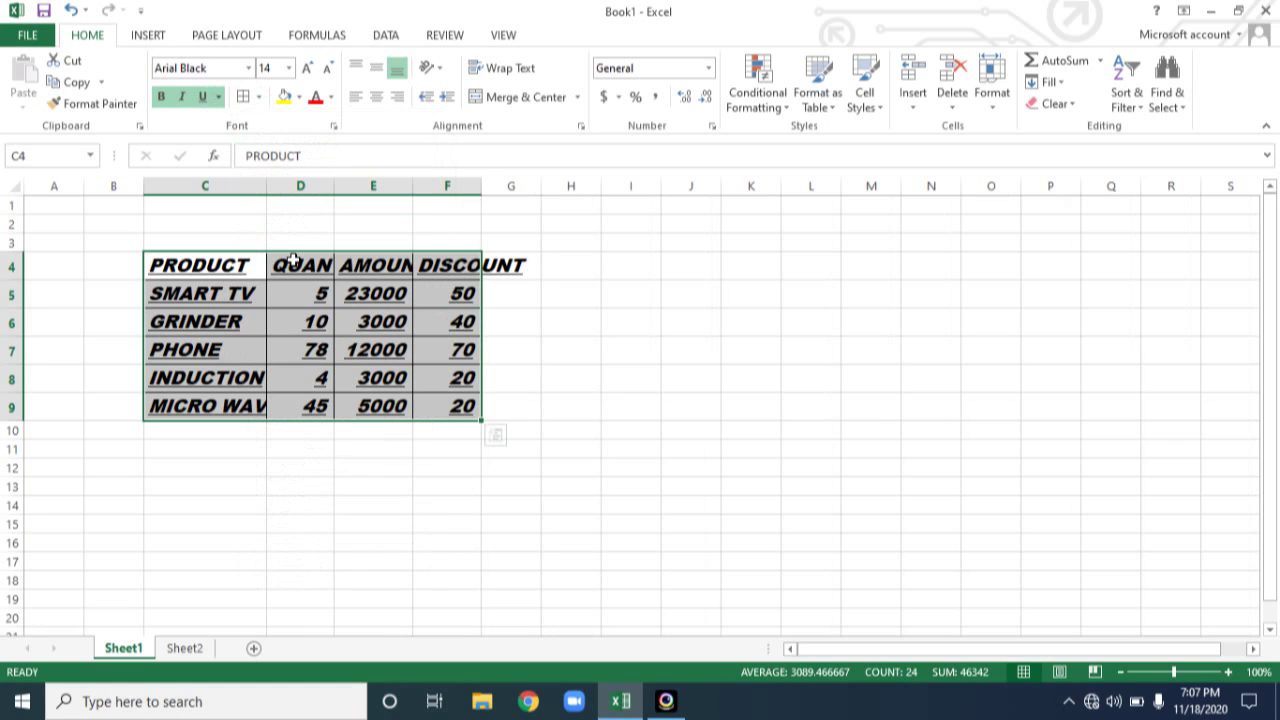
- Look through the line color and line style choices for borders, and leave them without choosing one
{"action": "left_click", "coordinate": [260, 100]}
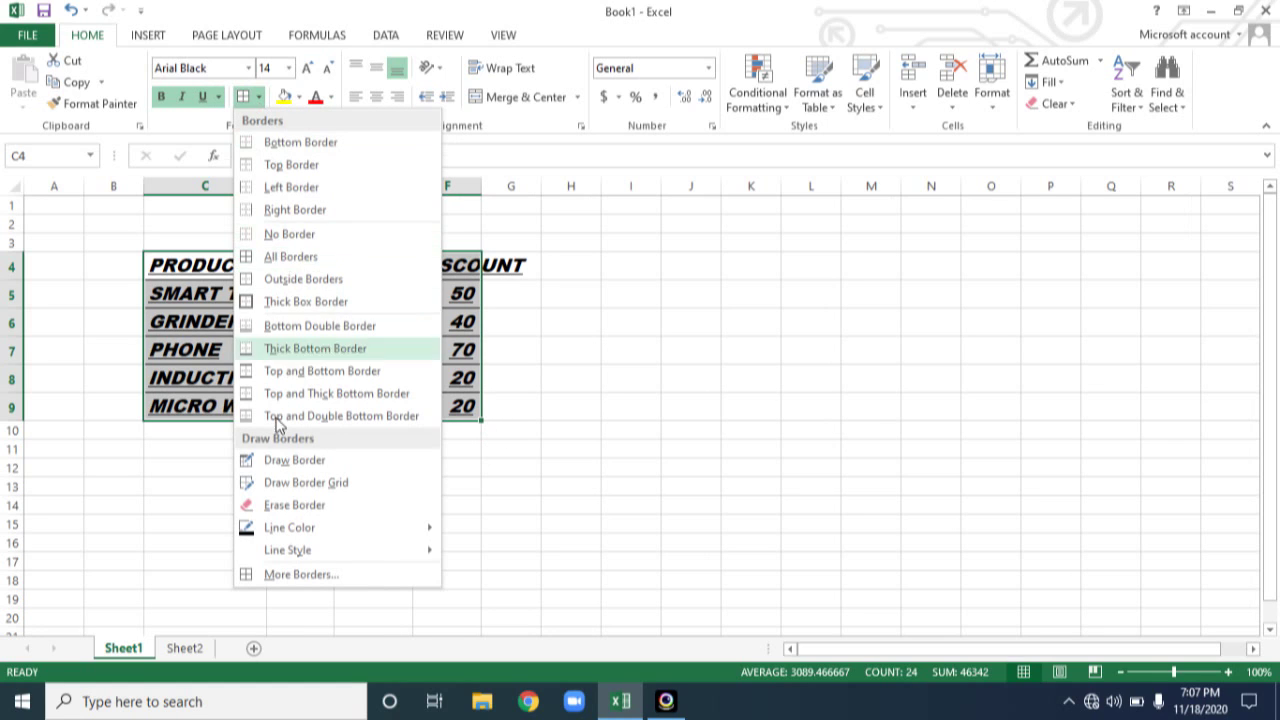
{"action": "mouse_move", "coordinate": [296, 538]}
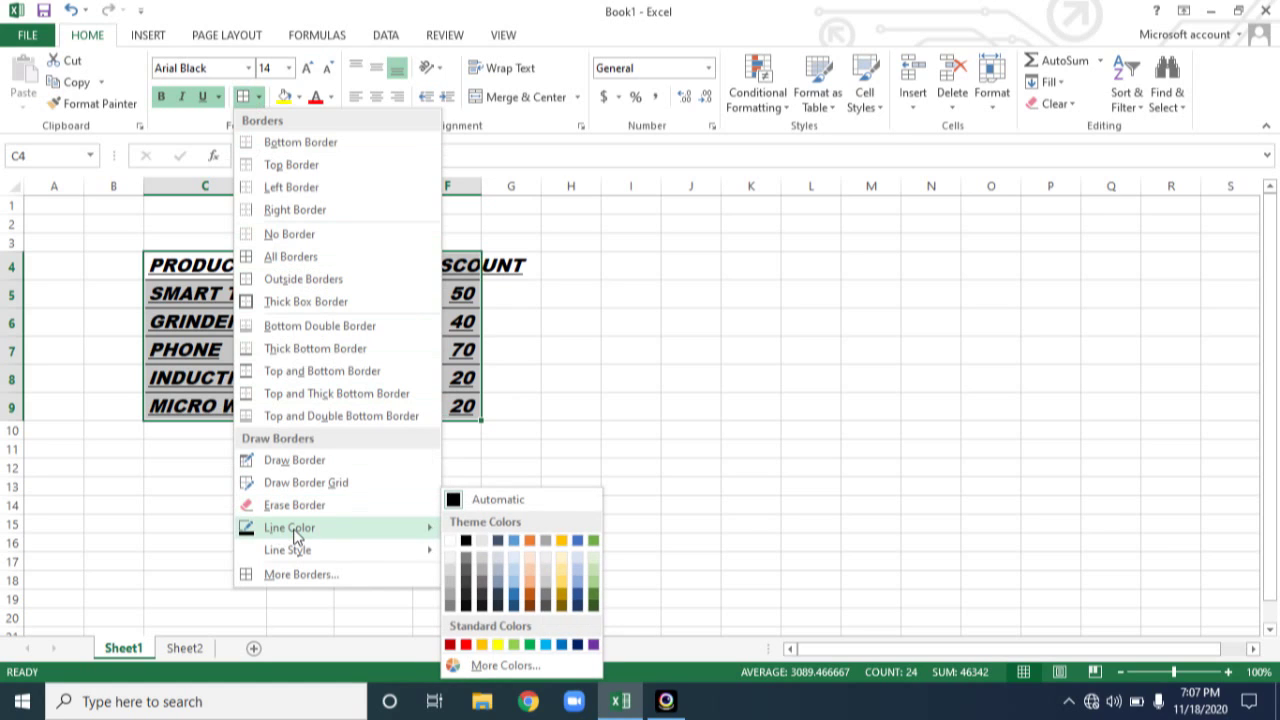
{"action": "mouse_move", "coordinate": [372, 558]}
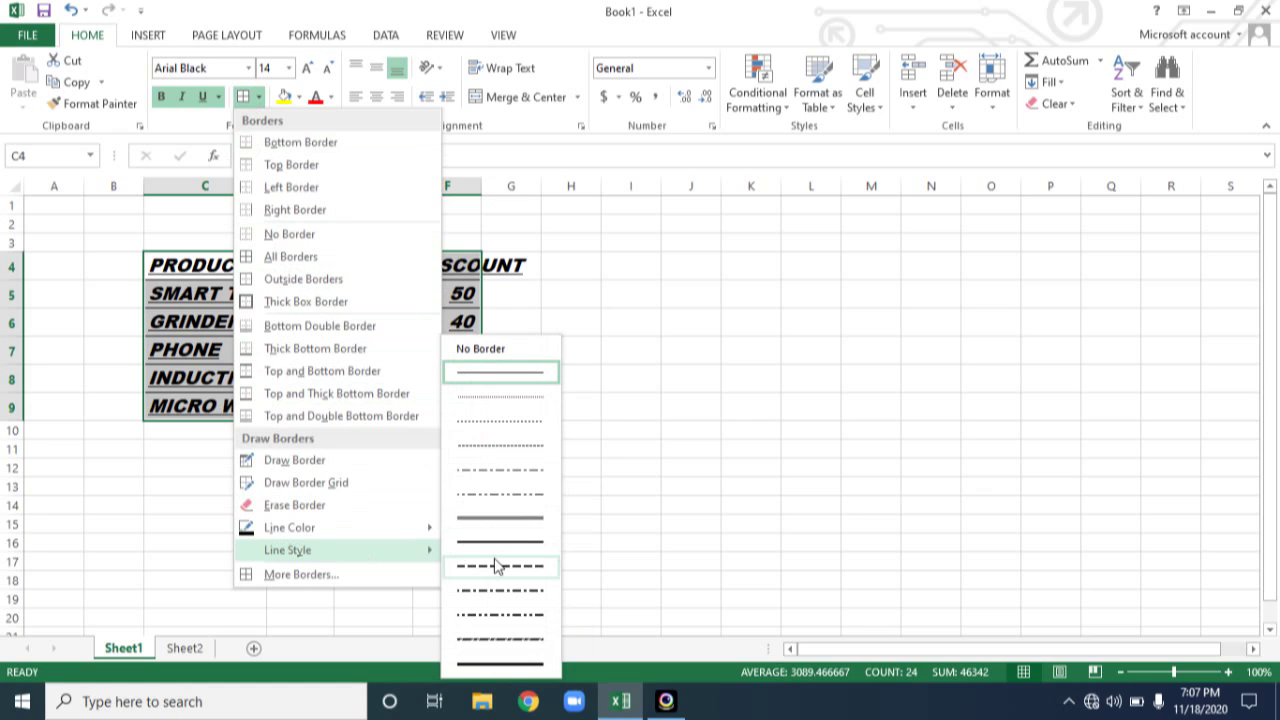
{"action": "mouse_move", "coordinate": [346, 534]}
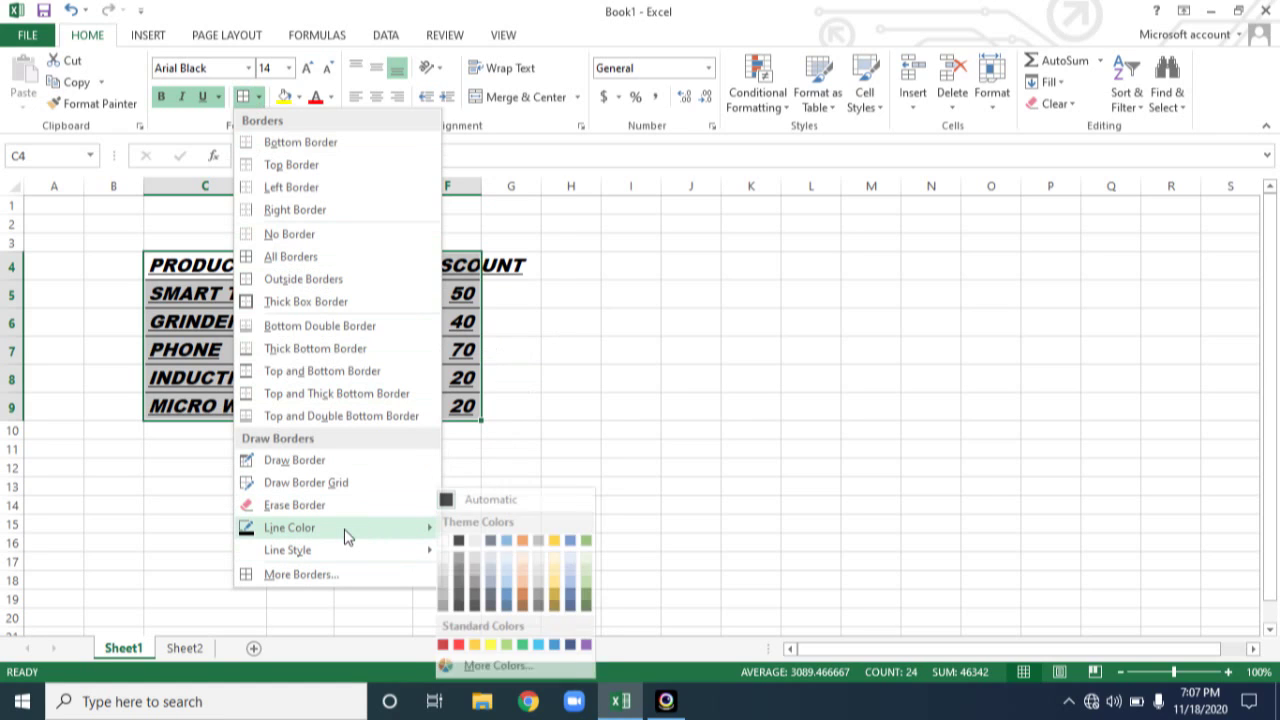
{"action": "left_click", "coordinate": [309, 531]}
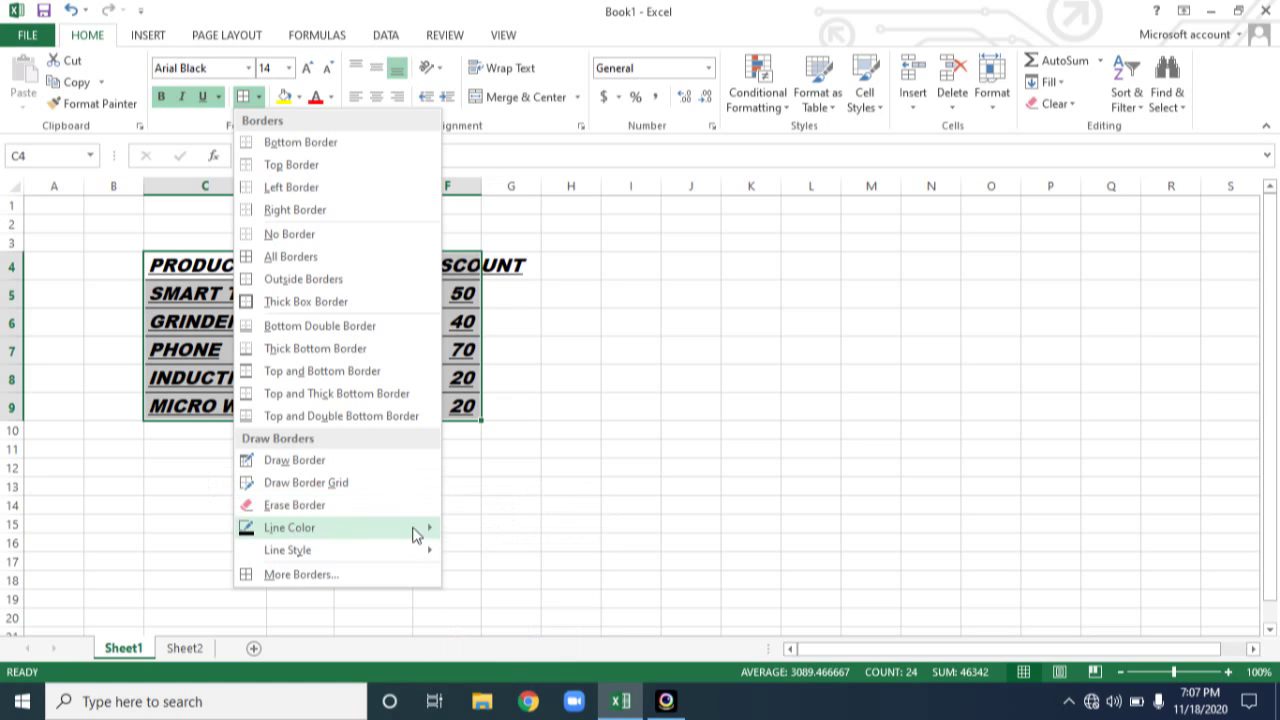
{"action": "mouse_move", "coordinate": [432, 535]}
{"action": "left_click", "coordinate": [203, 472]}
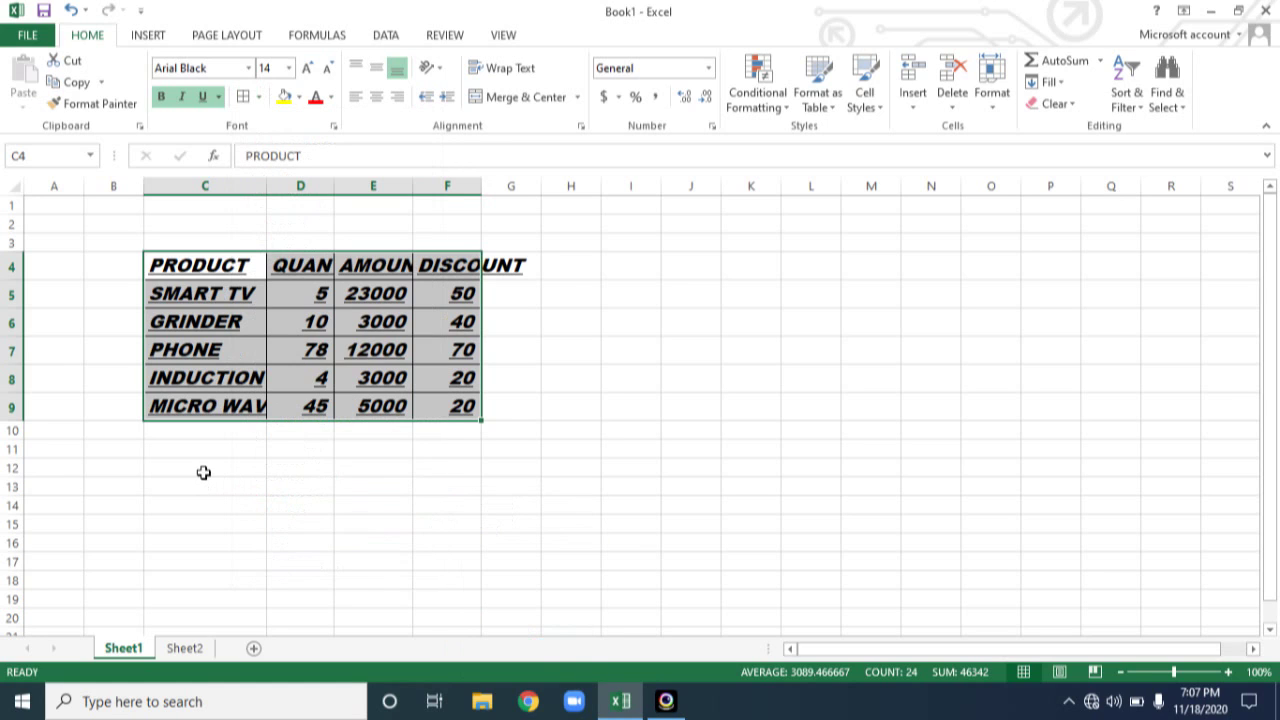
- Auto-fit the width of the DISCOUNT column, and color the table's text red
{"action": "left_click_drag", "start_coordinate": [481, 181], "coordinate": [479, 180]}
{"action": "double_click", "coordinate": [480, 181]}
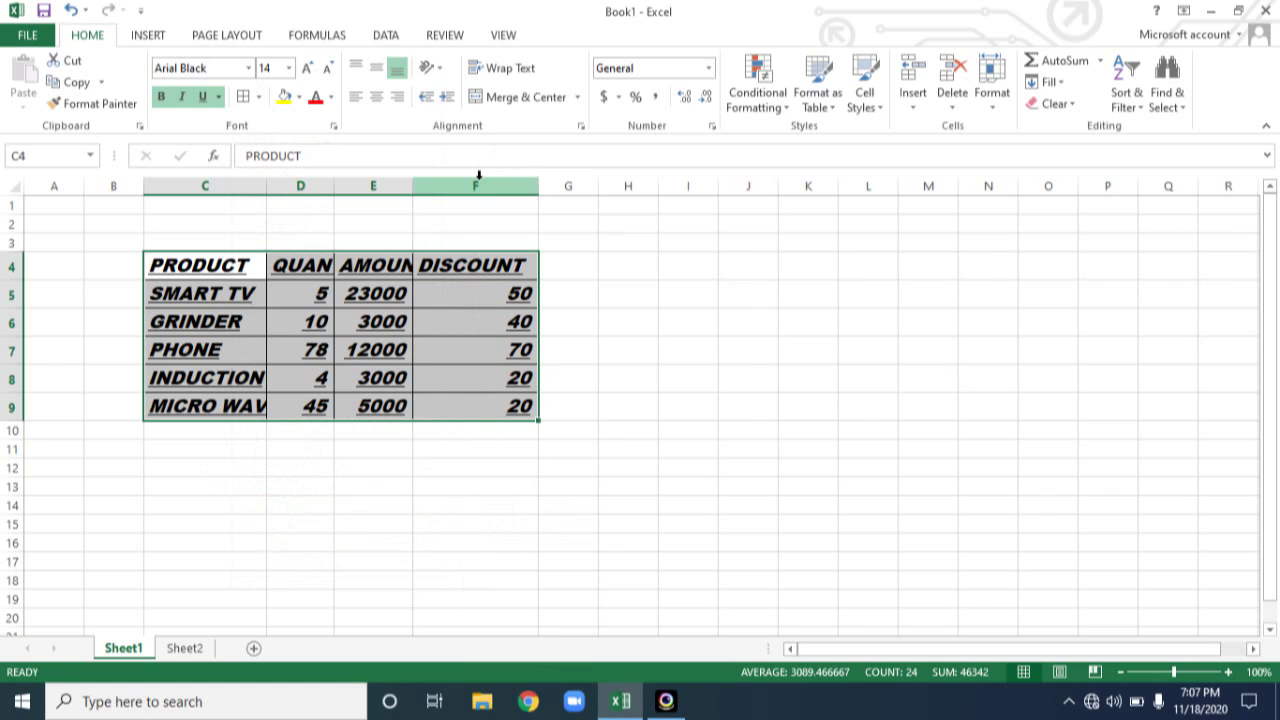
{"action": "left_click", "coordinate": [315, 97]}
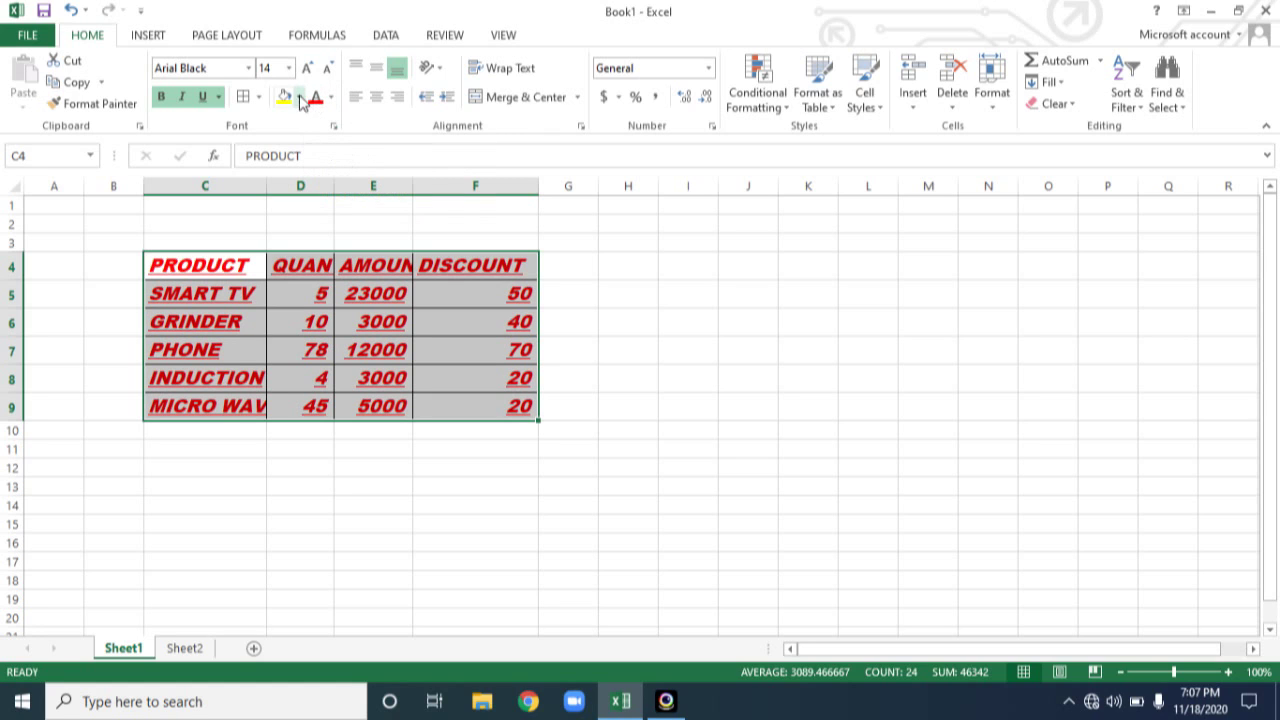
- Fill the whole product table with light green, and deselect it
{"action": "left_click", "coordinate": [298, 97]}
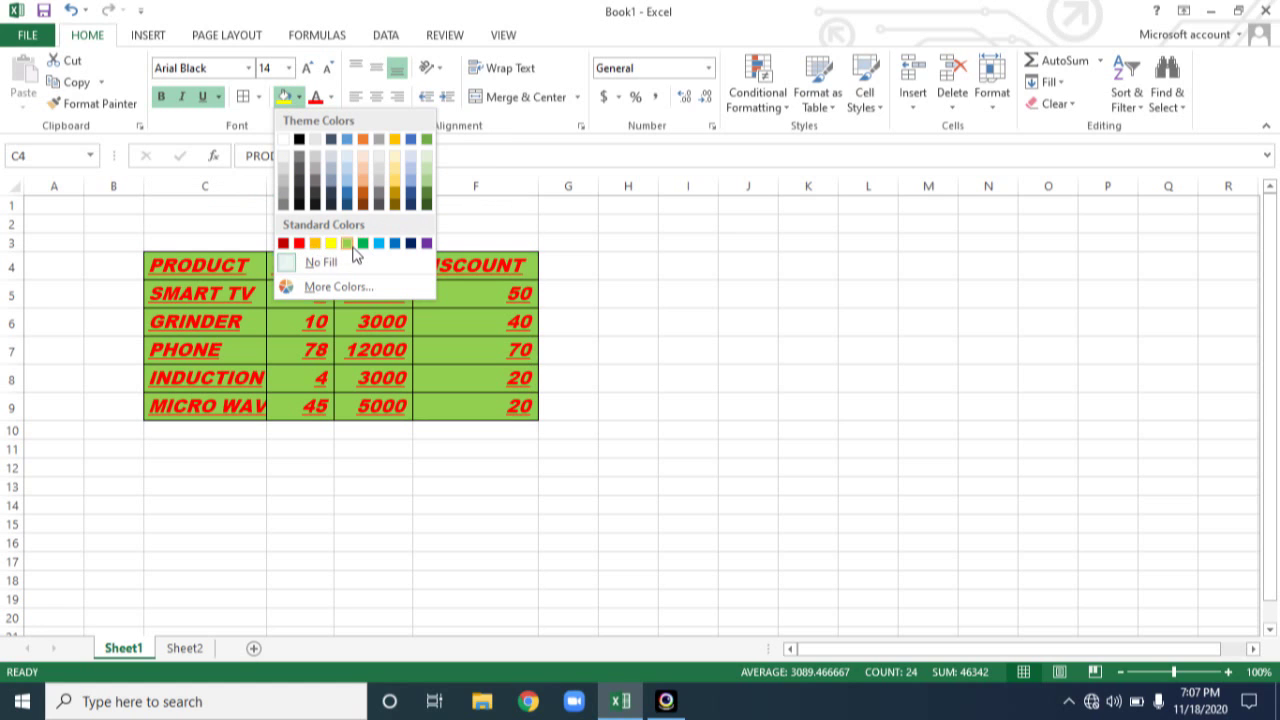
{"action": "left_click", "coordinate": [348, 250]}
{"action": "left_click", "coordinate": [424, 465]}
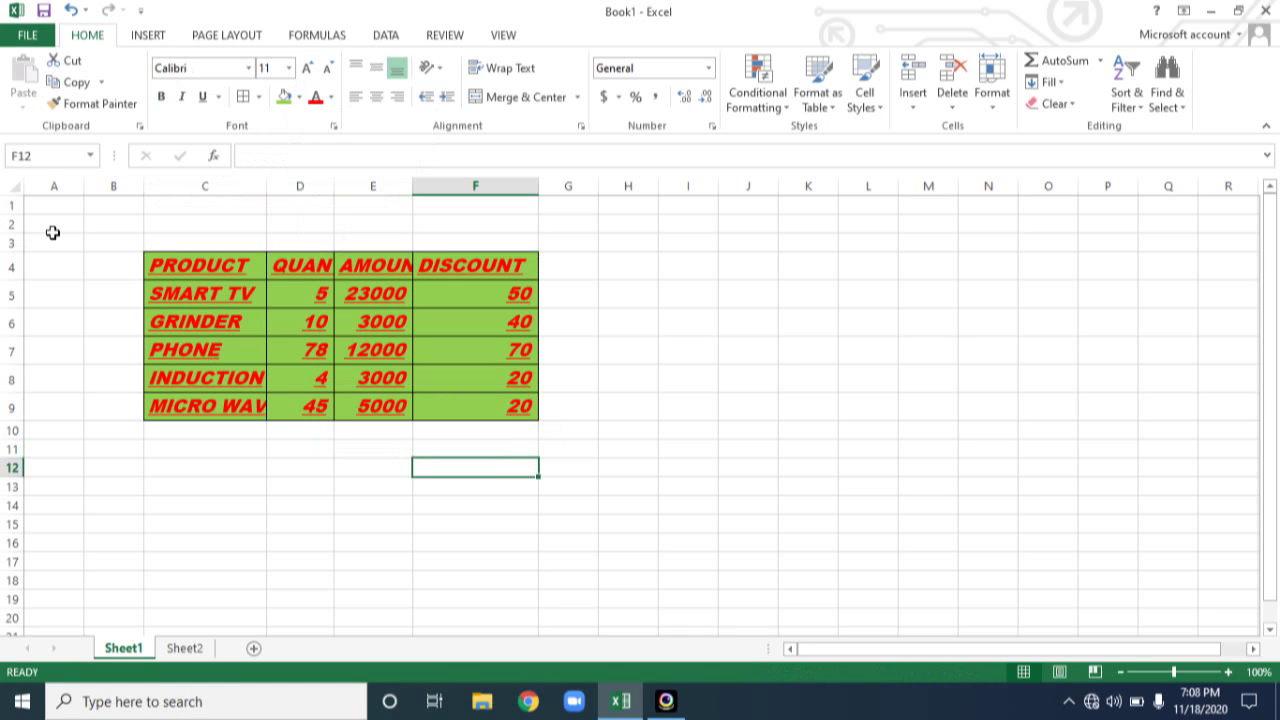
- Widen the AMOUNT and QUANTITY columns until their headers fit, and deselect the table
{"action": "left_click_drag", "start_coordinate": [175, 266], "coordinate": [471, 405]}
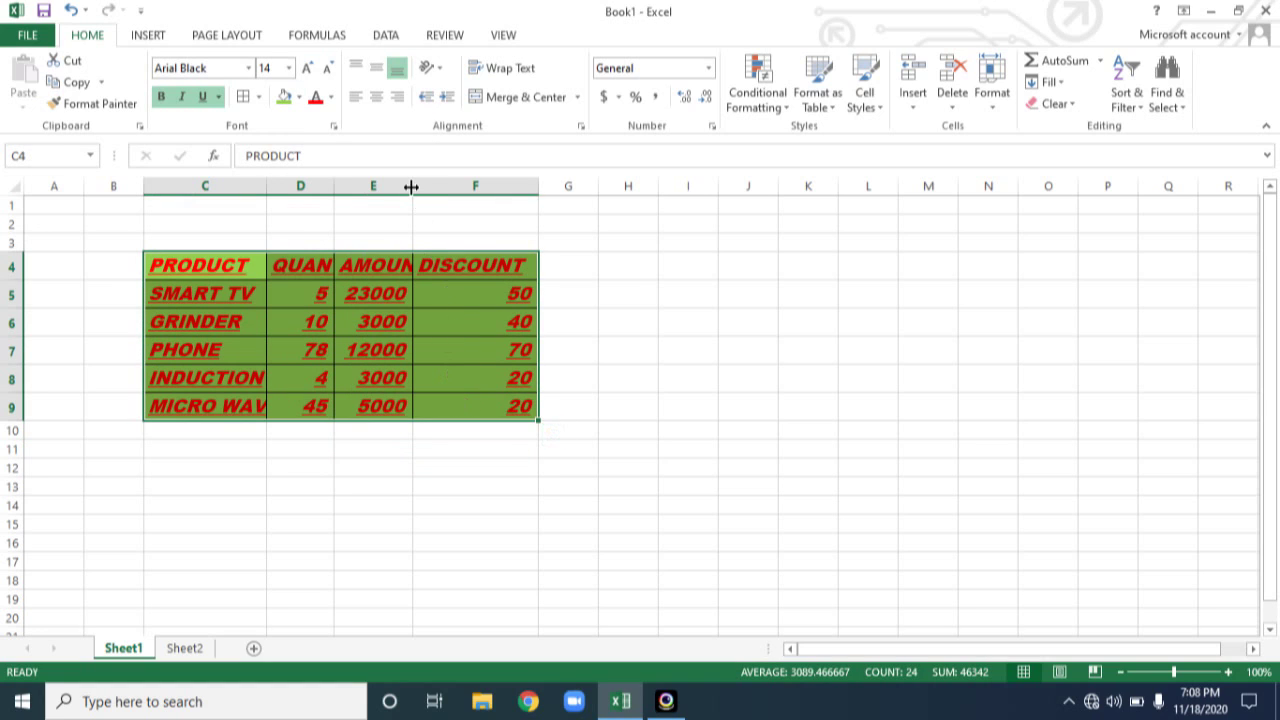
{"action": "left_click_drag", "start_coordinate": [411, 187], "coordinate": [451, 186]}
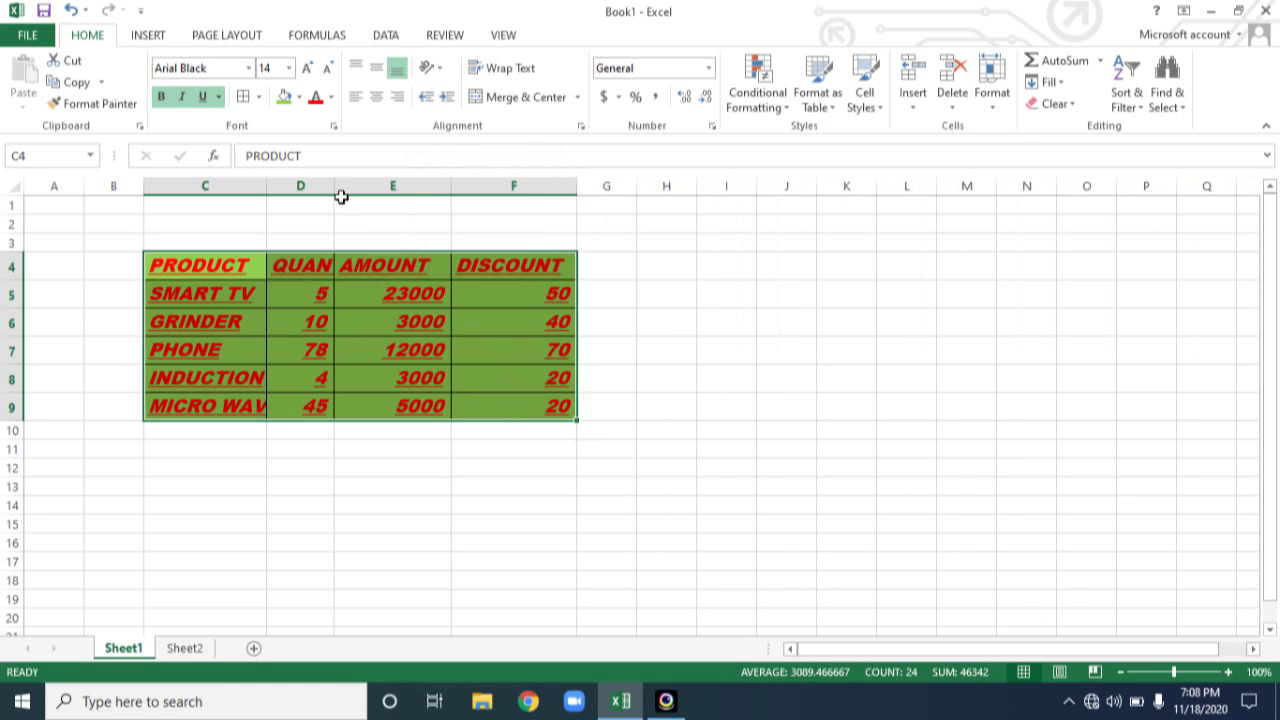
{"action": "left_click_drag", "start_coordinate": [336, 192], "coordinate": [416, 193]}
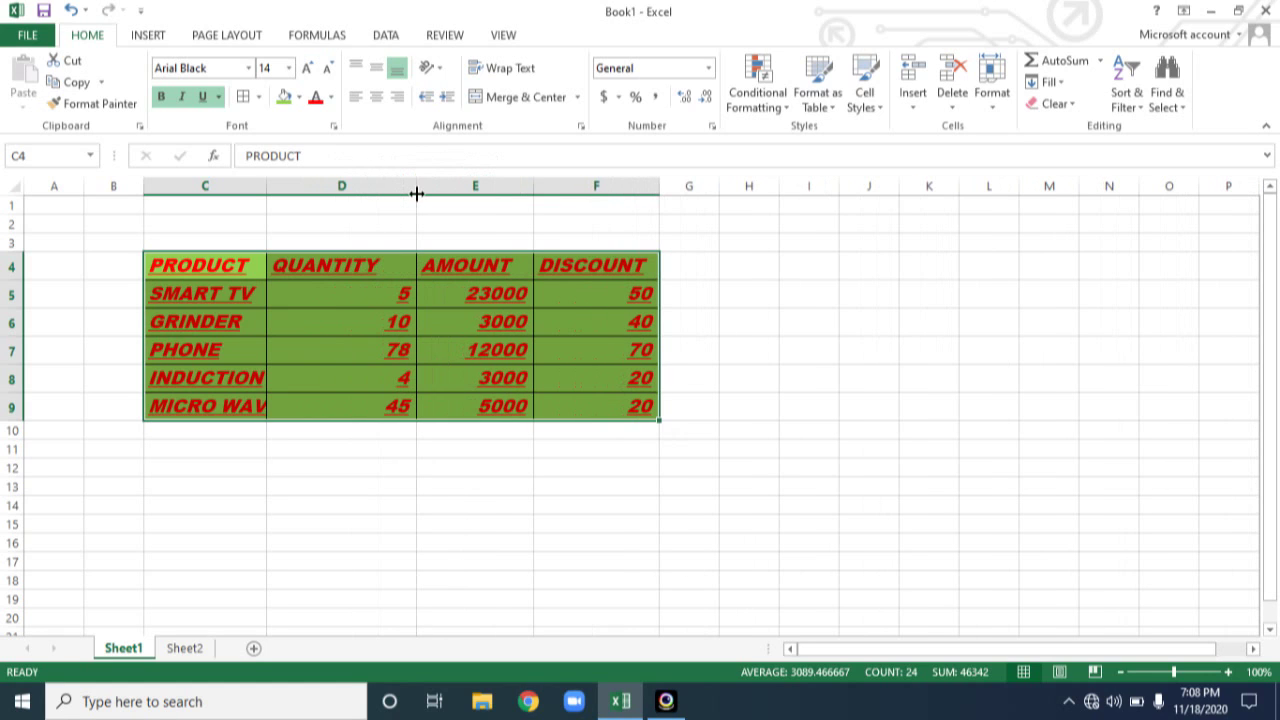
{"action": "left_click", "coordinate": [205, 523]}
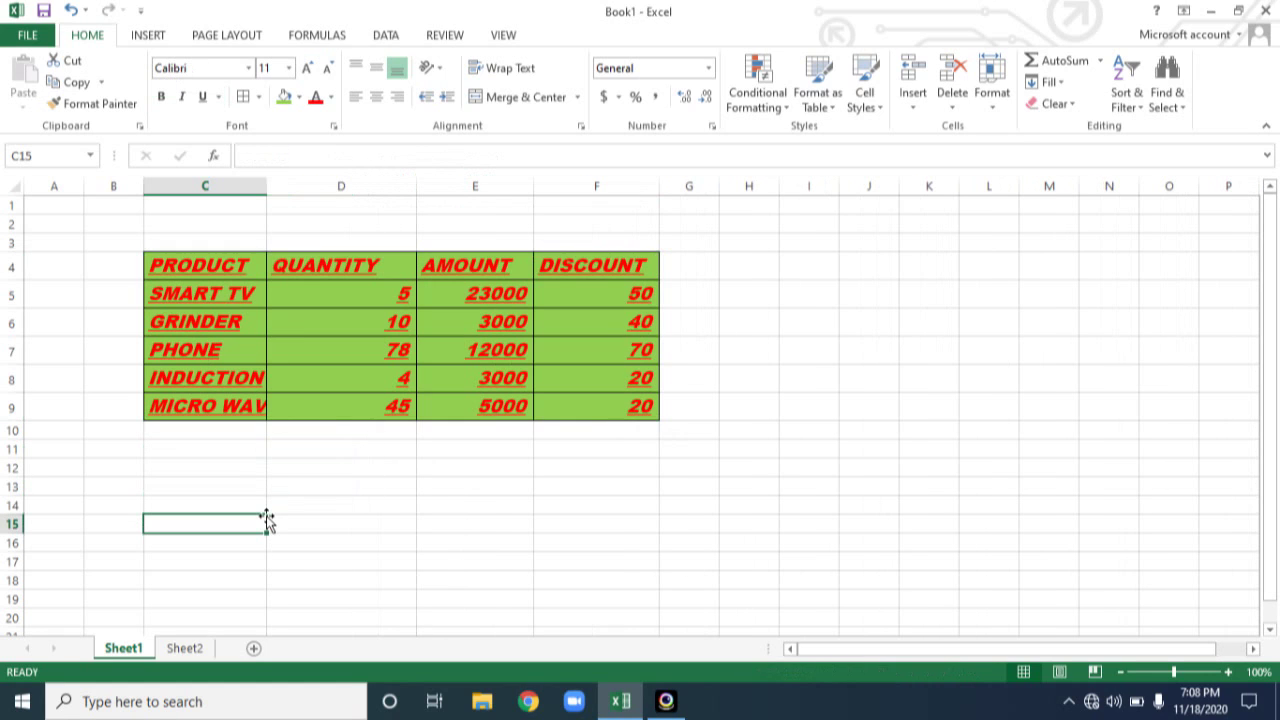
- Fill the QUANTITY column cells D4:D9 with light blue, and deselect them
{"action": "left_click_drag", "start_coordinate": [351, 264], "coordinate": [350, 415]}
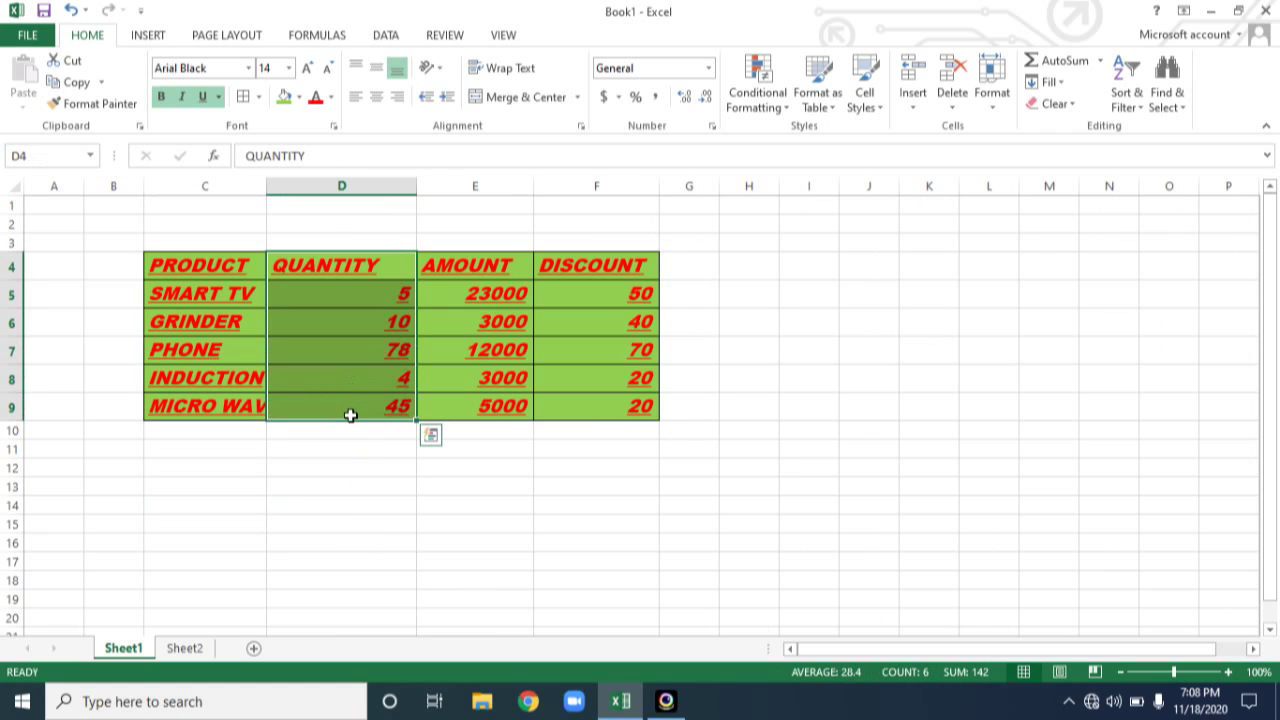
{"action": "left_click", "coordinate": [299, 97]}
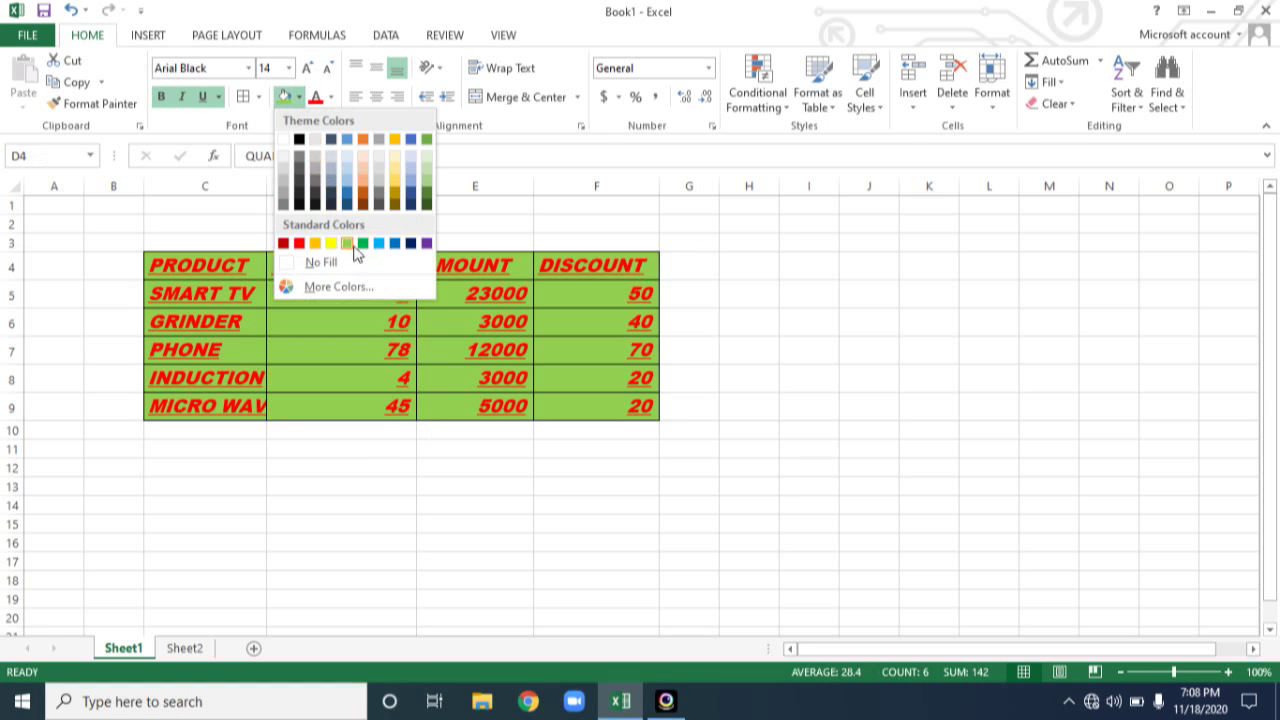
{"action": "left_click", "coordinate": [383, 249]}
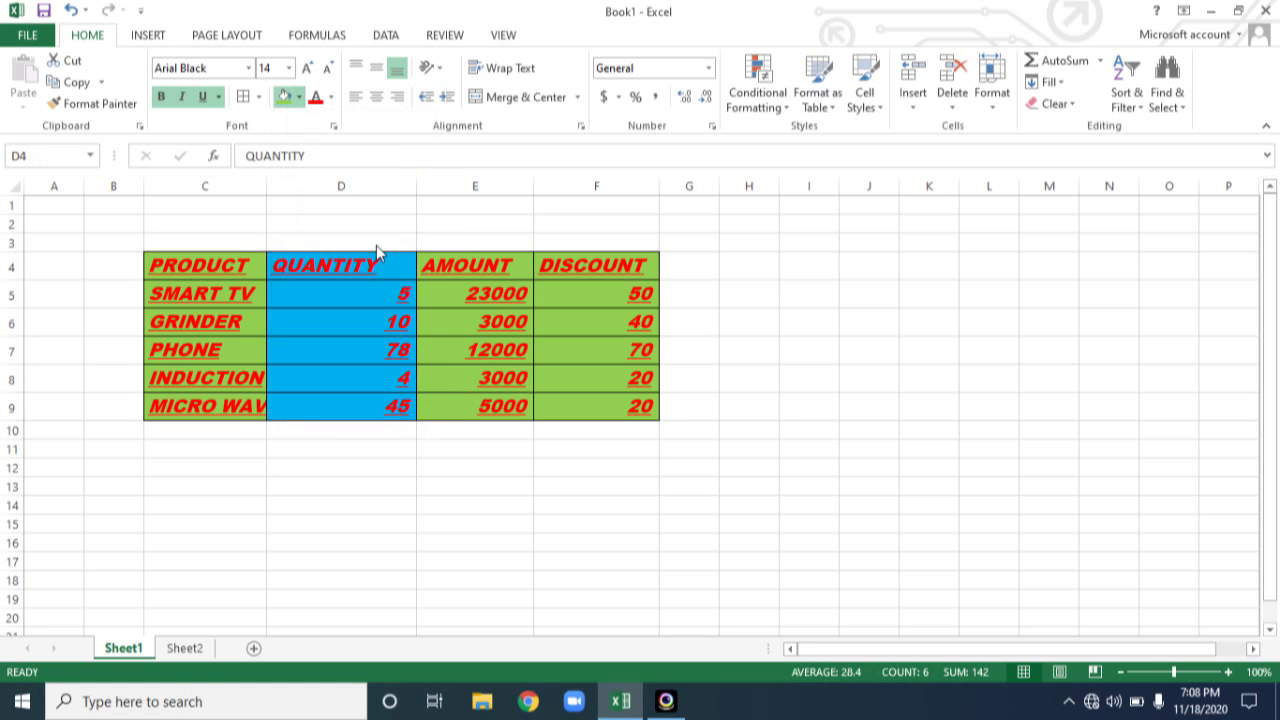
{"action": "left_click", "coordinate": [369, 543]}
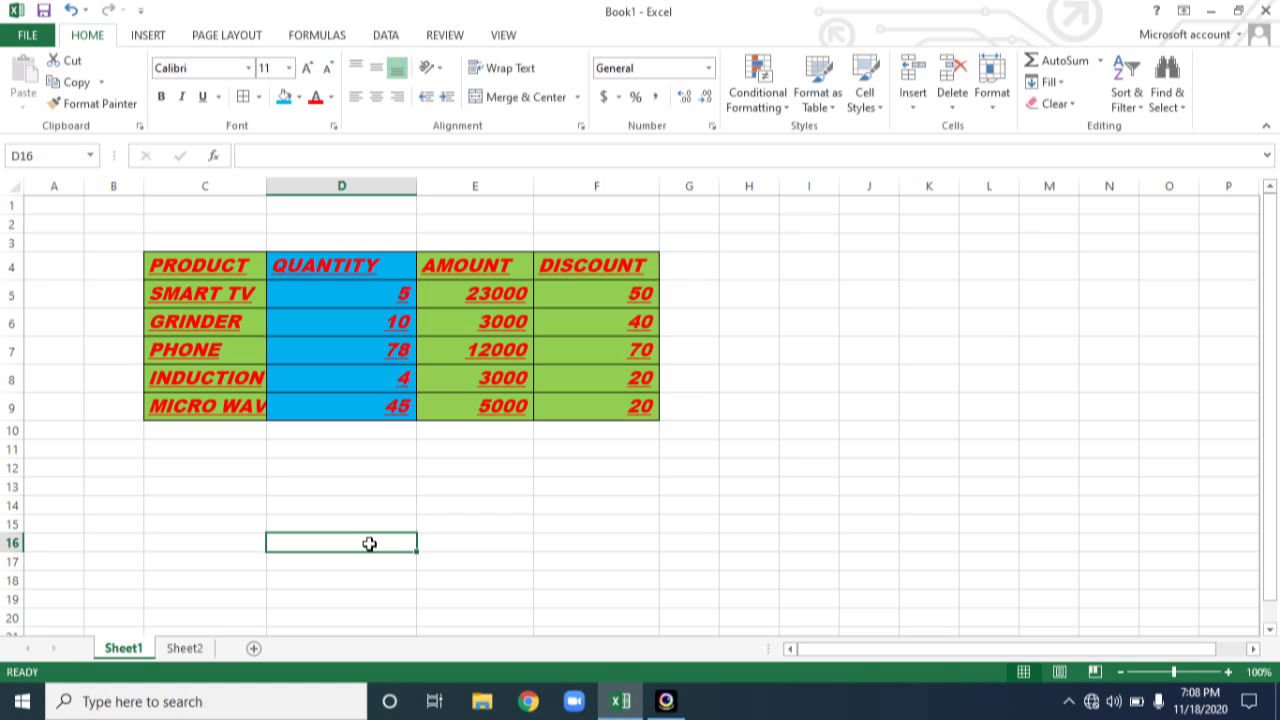
- Fill the AMOUNT column cells E4:E9 with a light gold theme color, and deselect them
{"action": "left_click_drag", "start_coordinate": [477, 262], "coordinate": [480, 408]}
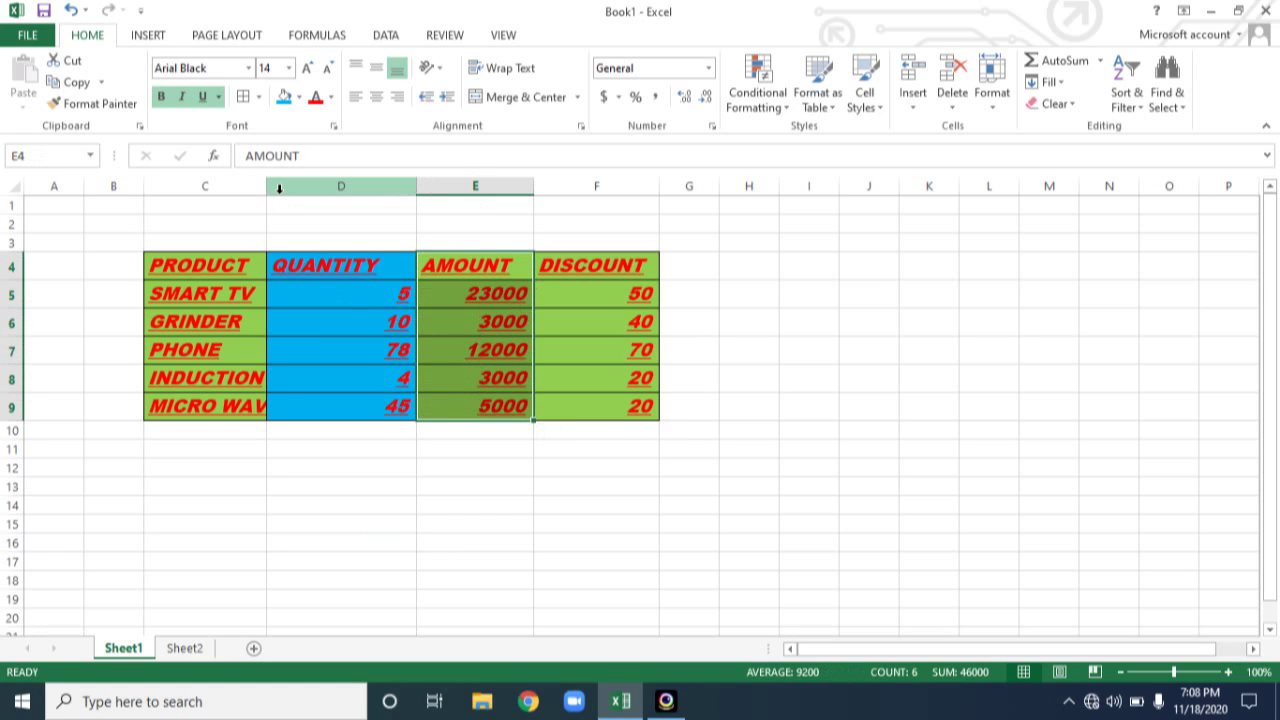
{"action": "left_click", "coordinate": [303, 101]}
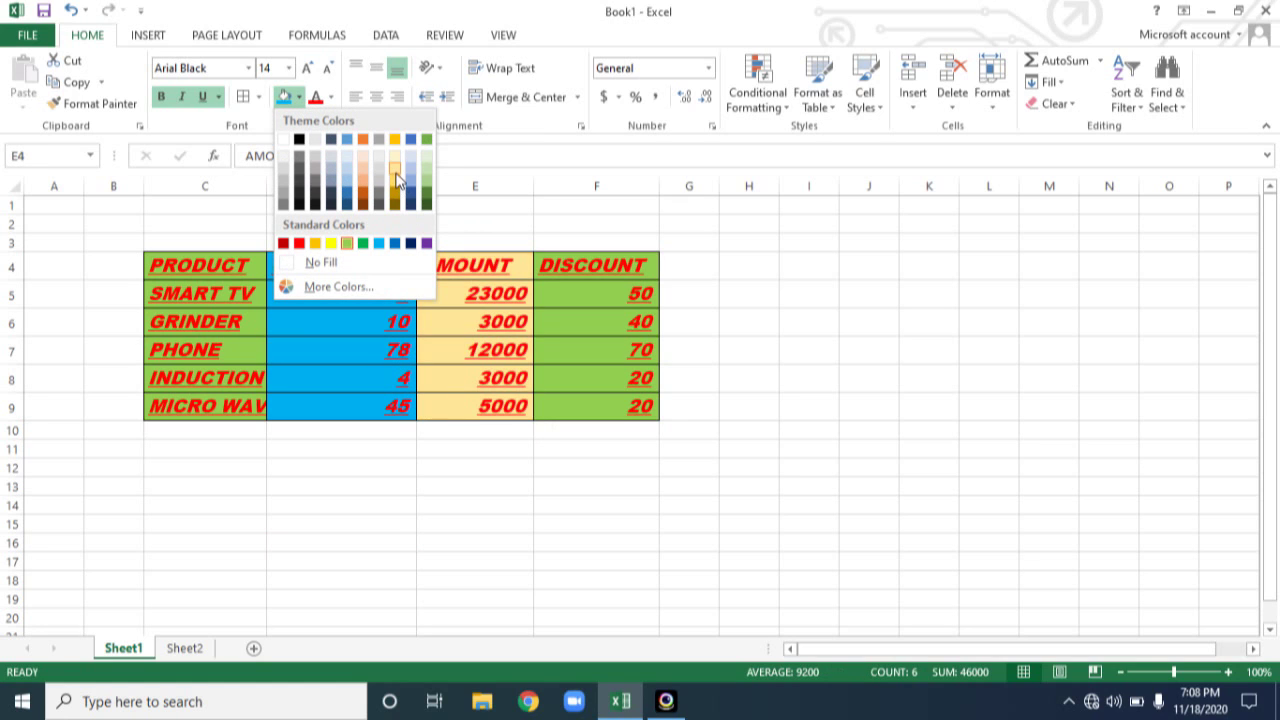
{"action": "left_click", "coordinate": [396, 178]}
{"action": "left_click", "coordinate": [509, 486]}
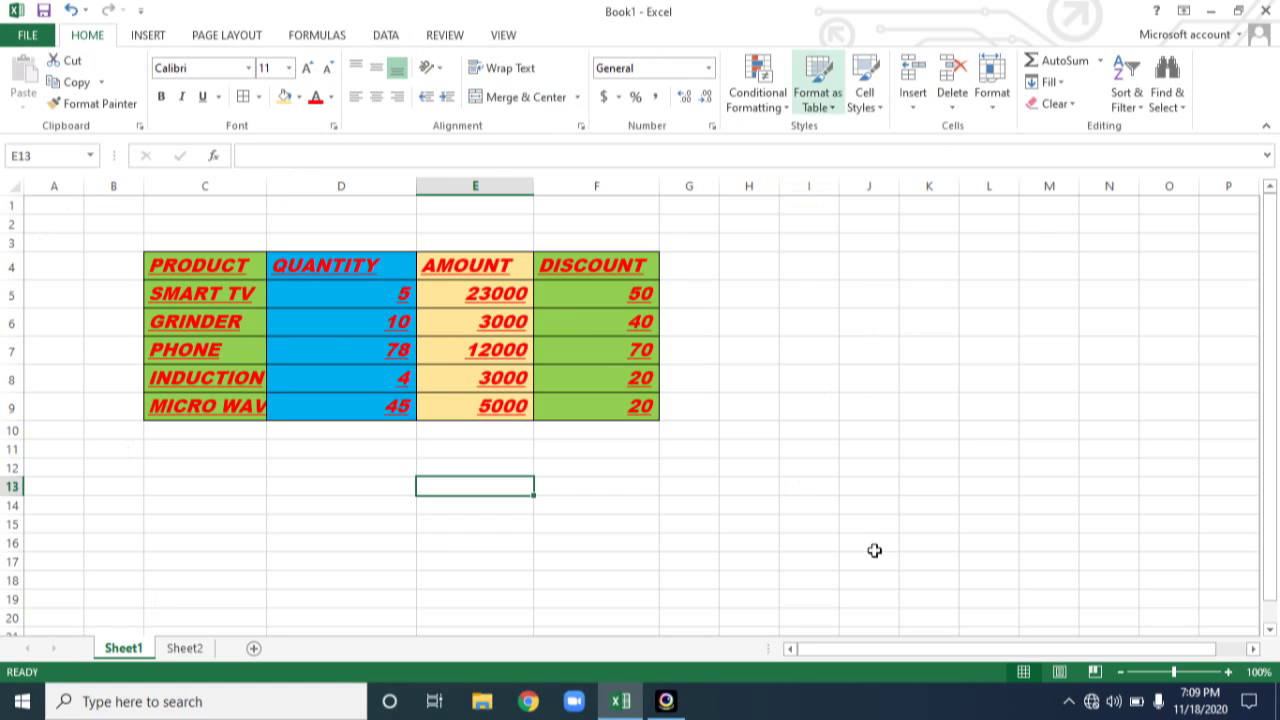
{"action": "mouse_move", "coordinate": [666, 700]}
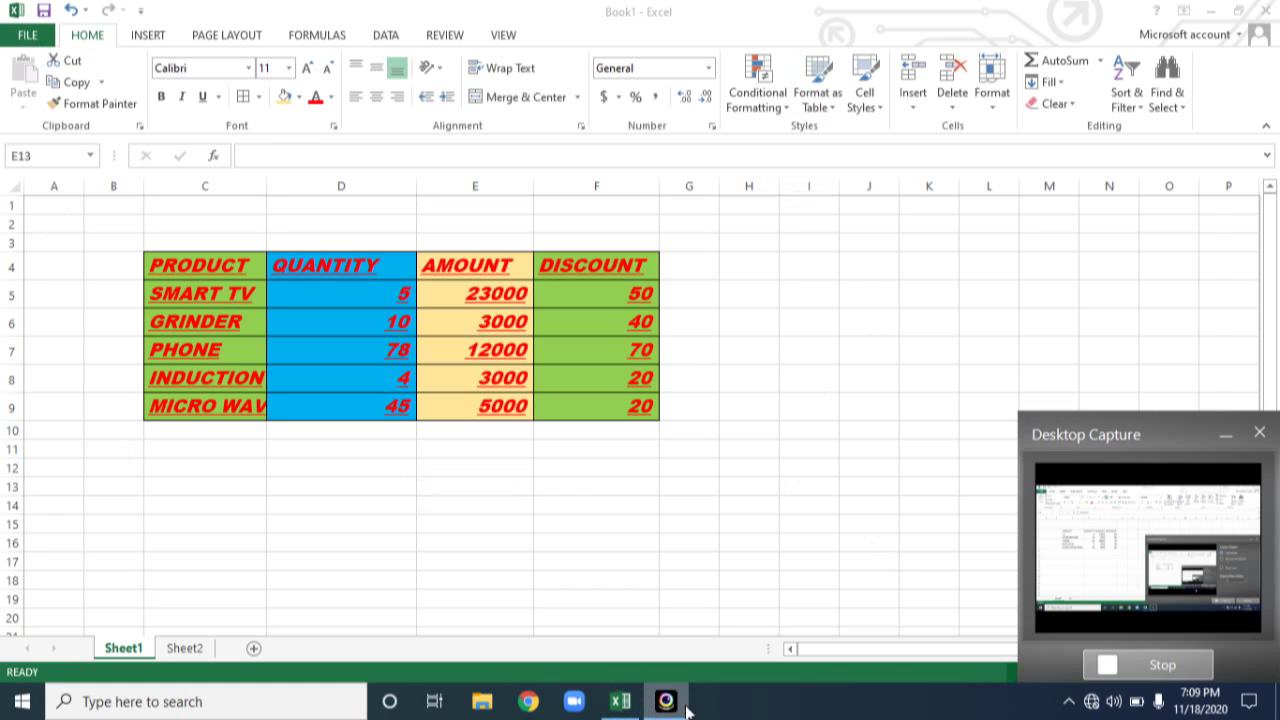